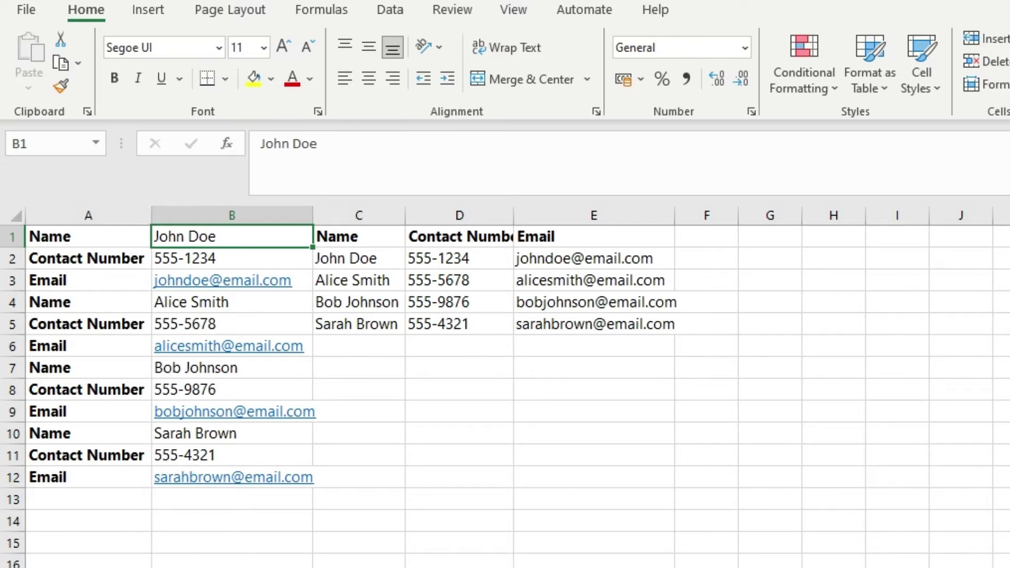
Examine the stacked name, contact number and email records in columns A and B
left_click(88, 236)
left_click(232, 236)
left_click(232, 258)
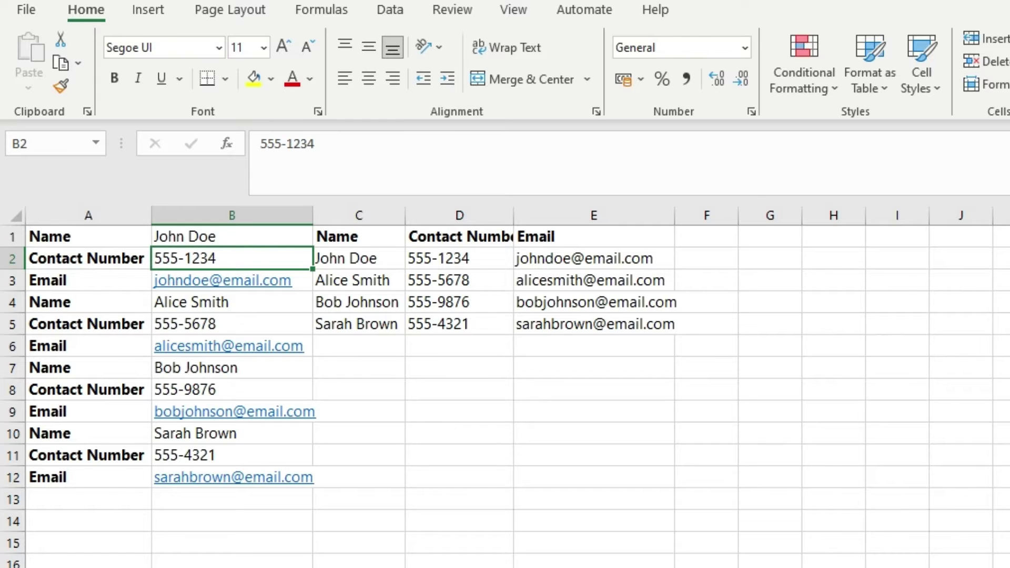
left_click(231, 302)
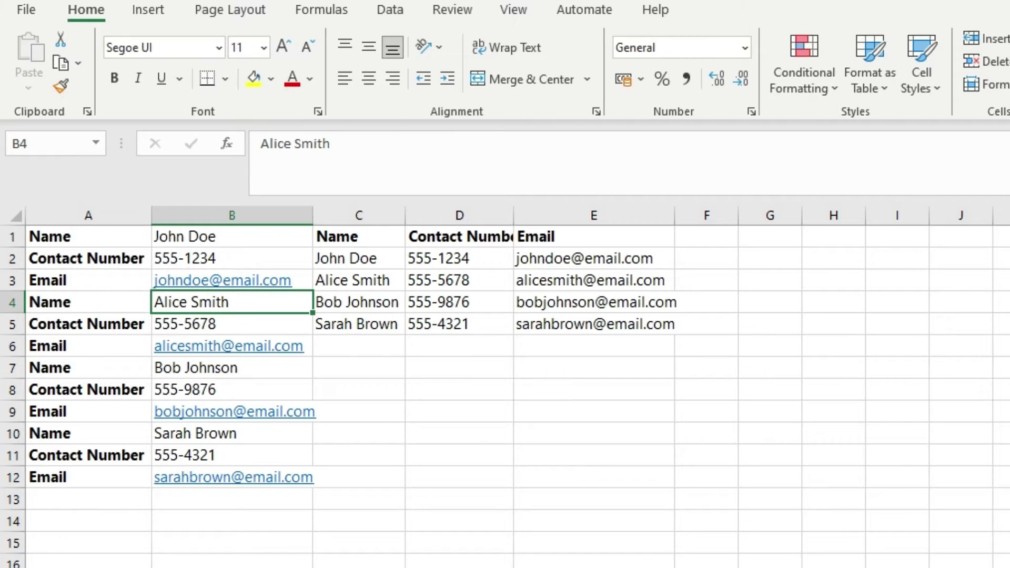
left_click(231, 542)
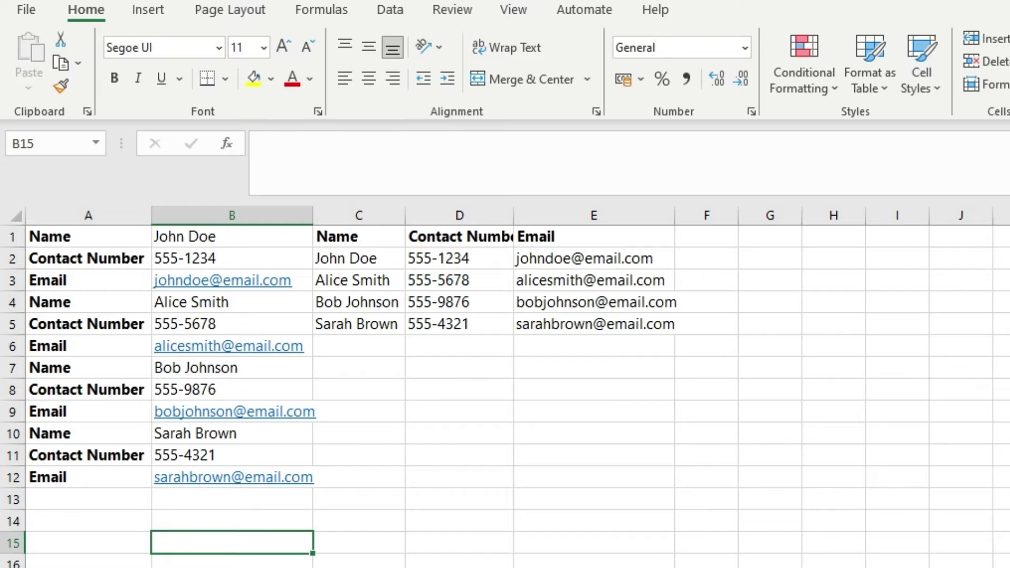
left_click_drag(231, 236, 232, 347)
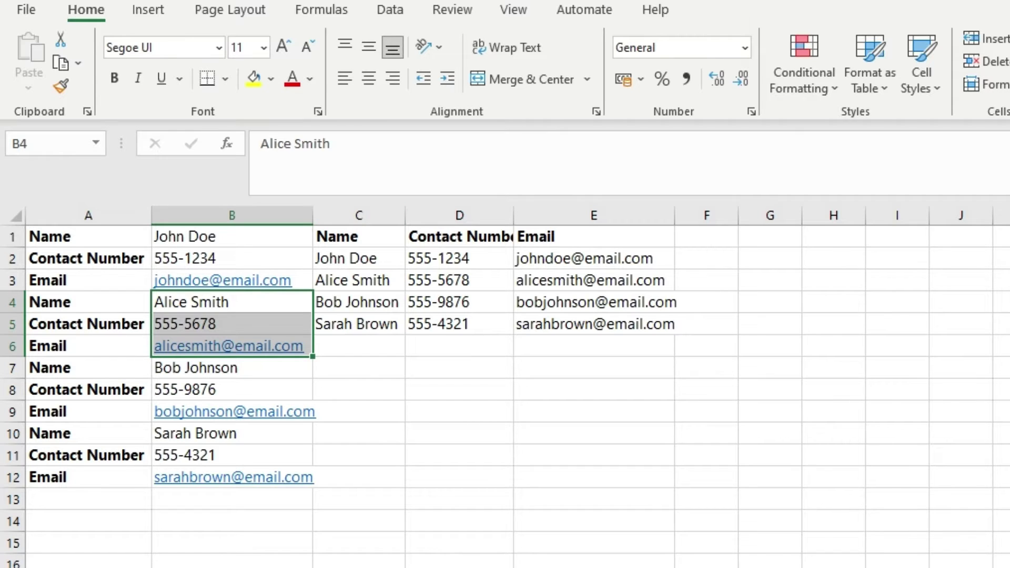
Clear the contents of the existing contact table in C1:E5
left_click(359, 433)
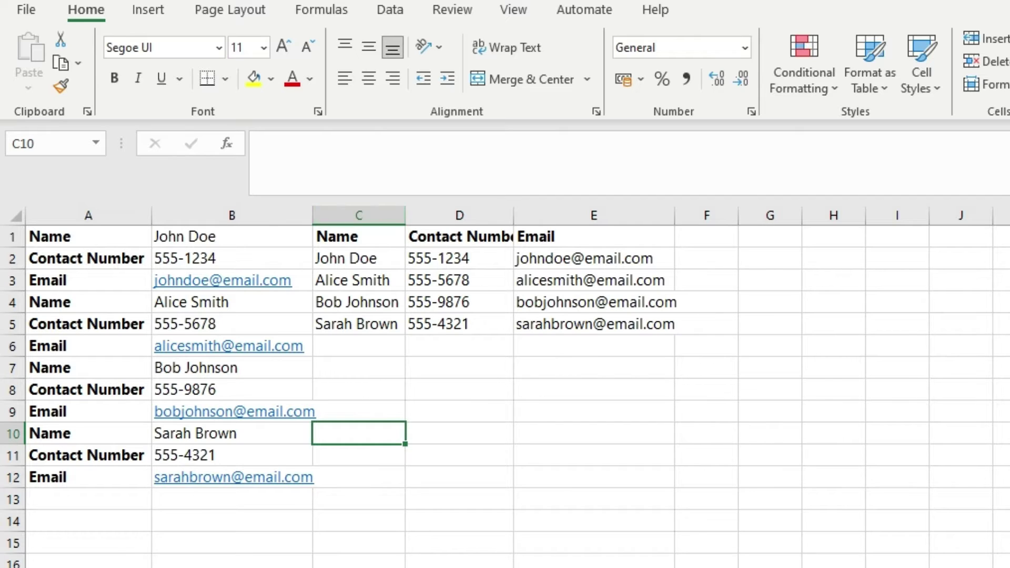
left_click_drag(358, 236, 594, 324)
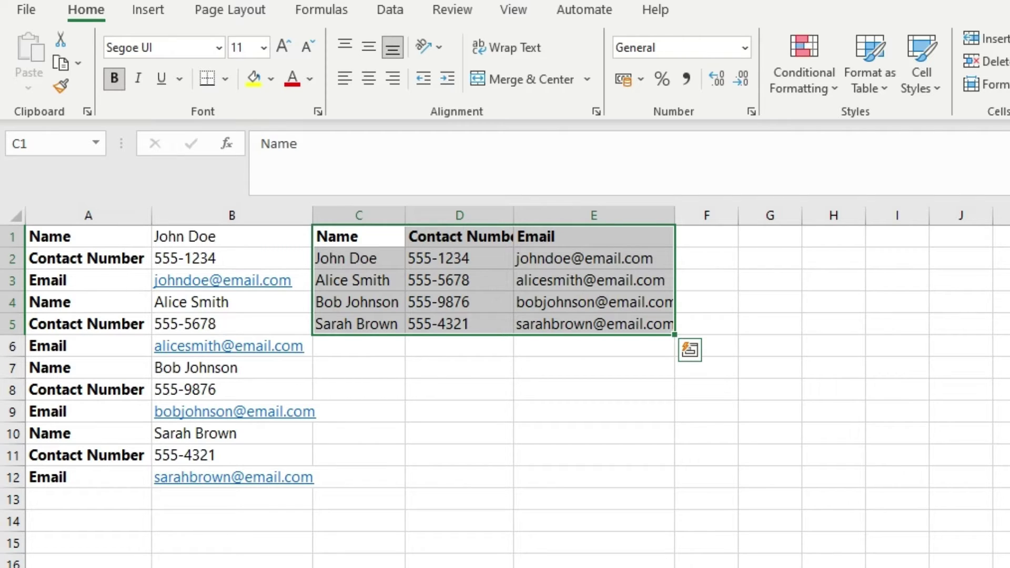
key("Delete")
Enter =WRAPROWS(B1:B12,3,"") in cell C1 to wrap the stacked contact data into rows of three values
left_click(359, 236)
key("F2")
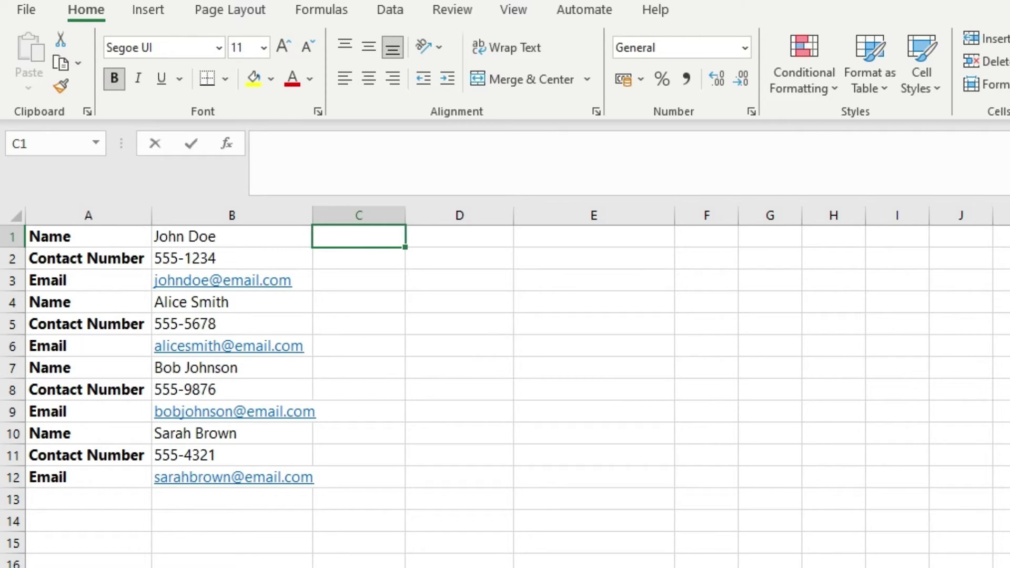
type("=wra")
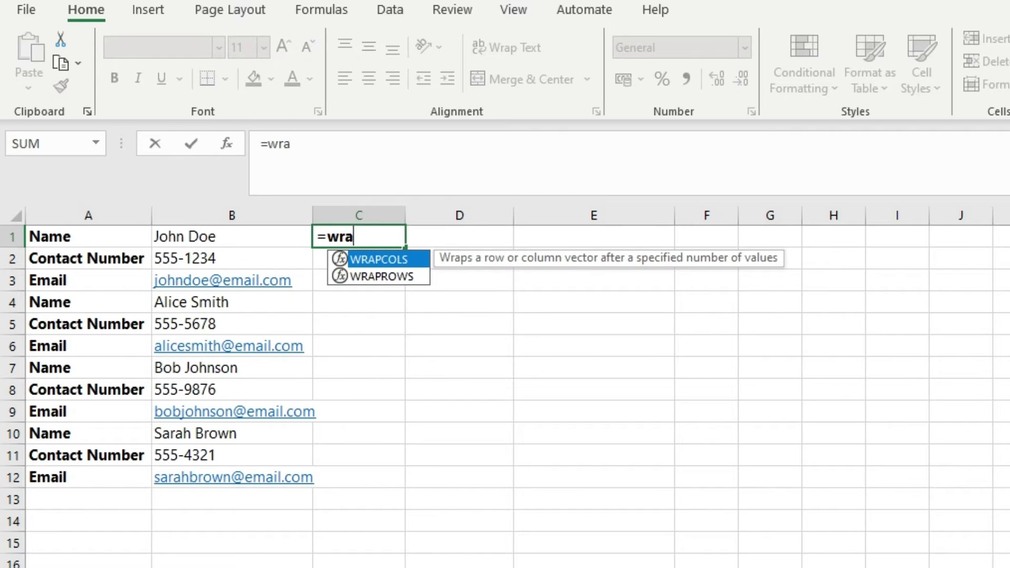
key("Down")
key("Tab")
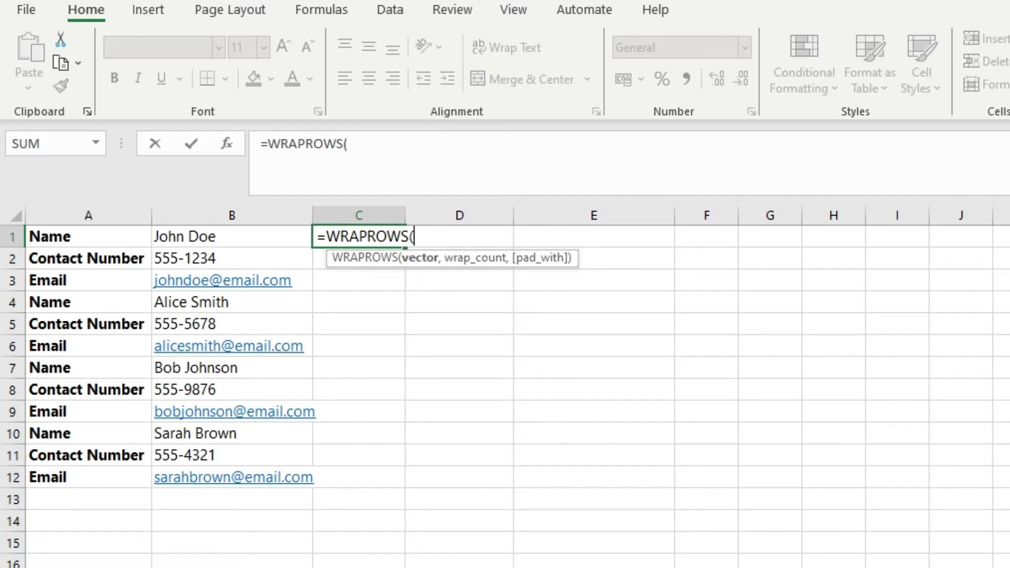
left_click_drag(232, 236, 274, 478)
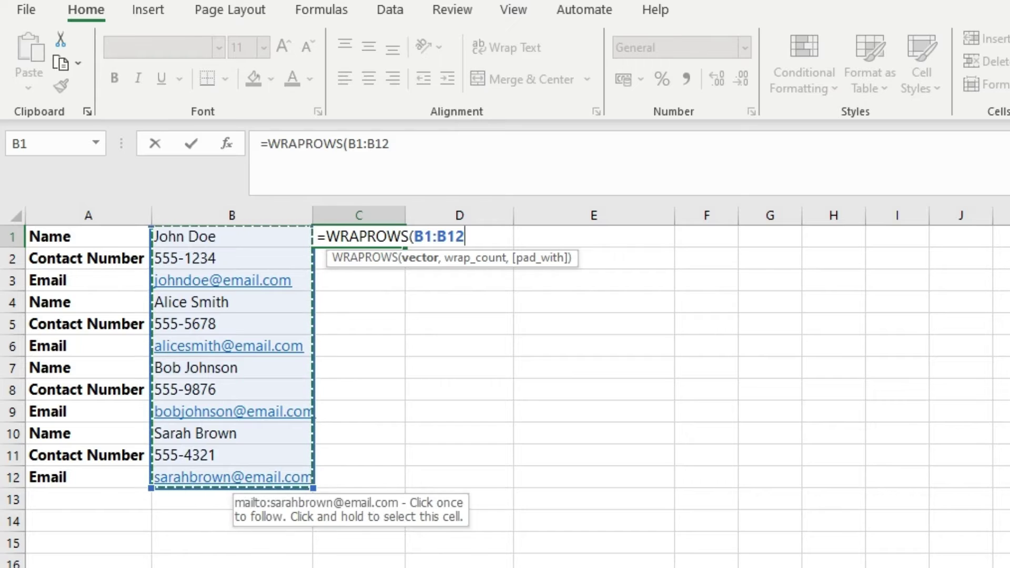
type(",")
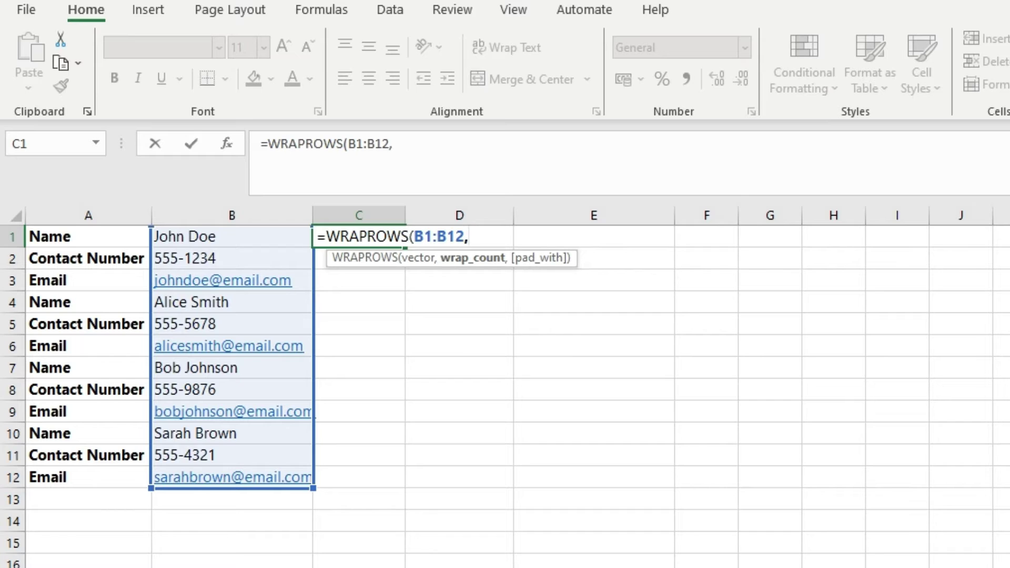
type("3")
type(",")
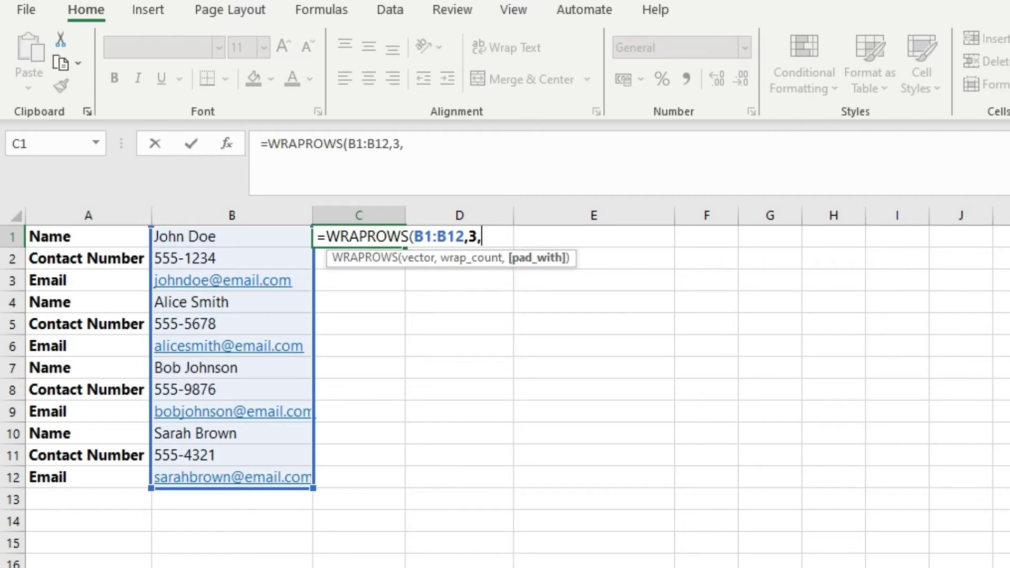
type("\"\")")
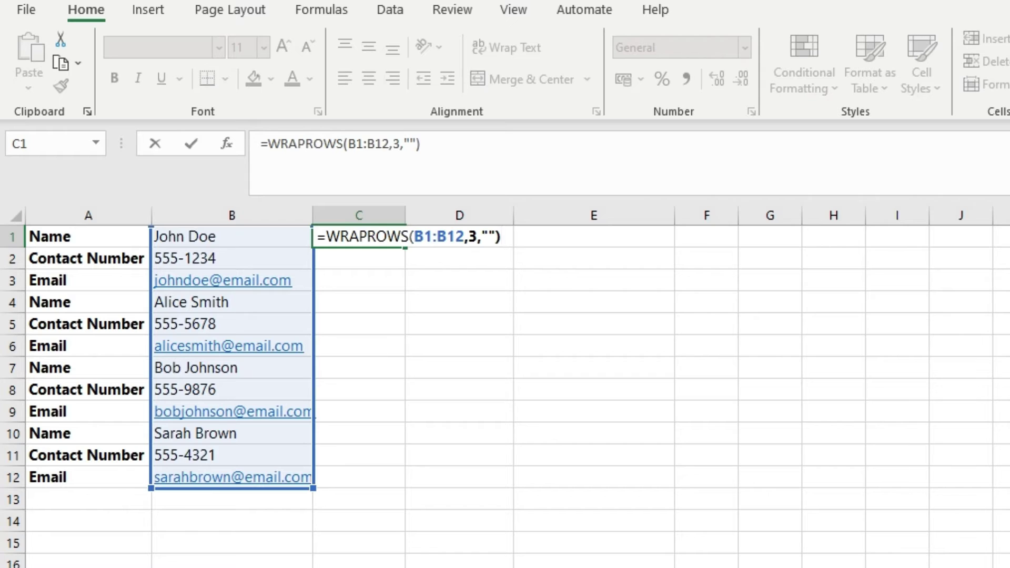
key("Return")
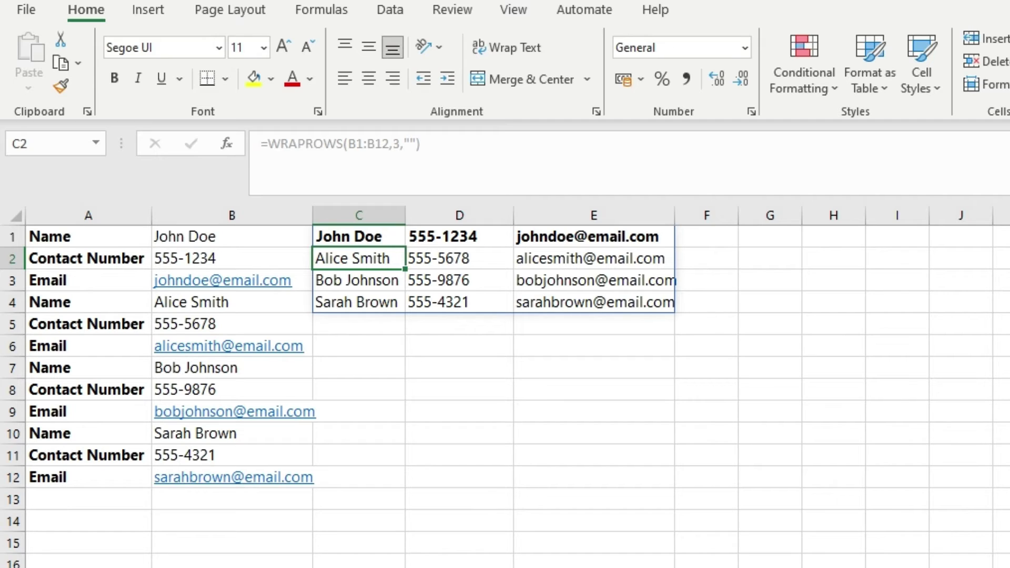
Remove the bold formatting from C1:E1, the first row of the wrapped contact data
left_click_drag(594, 237, 358, 236)
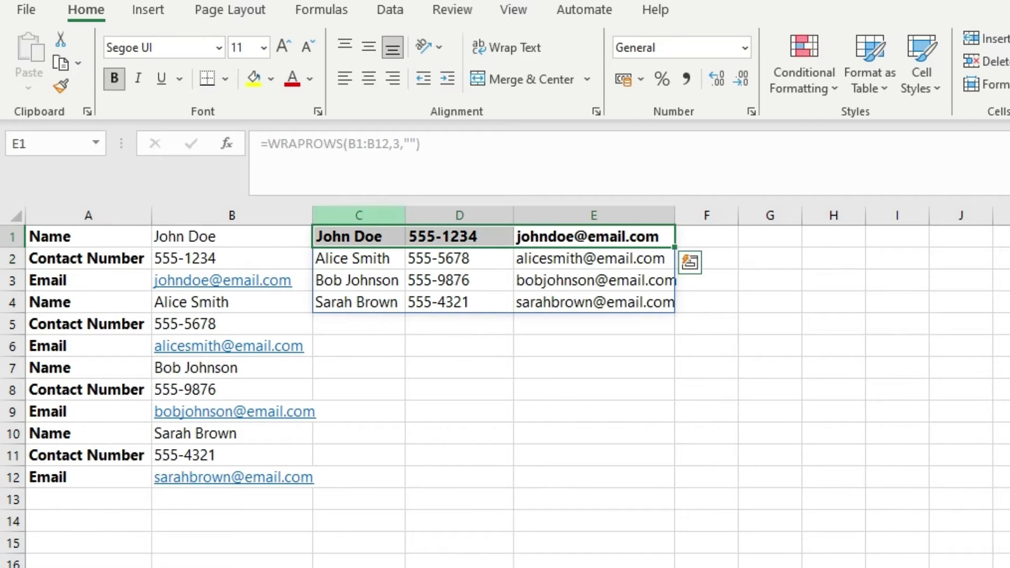
key("ctrl+z")
left_click(459, 324)
Examine the survey field names and respondent answers laid out along row 23, cell by cell
double_click(88, 500)
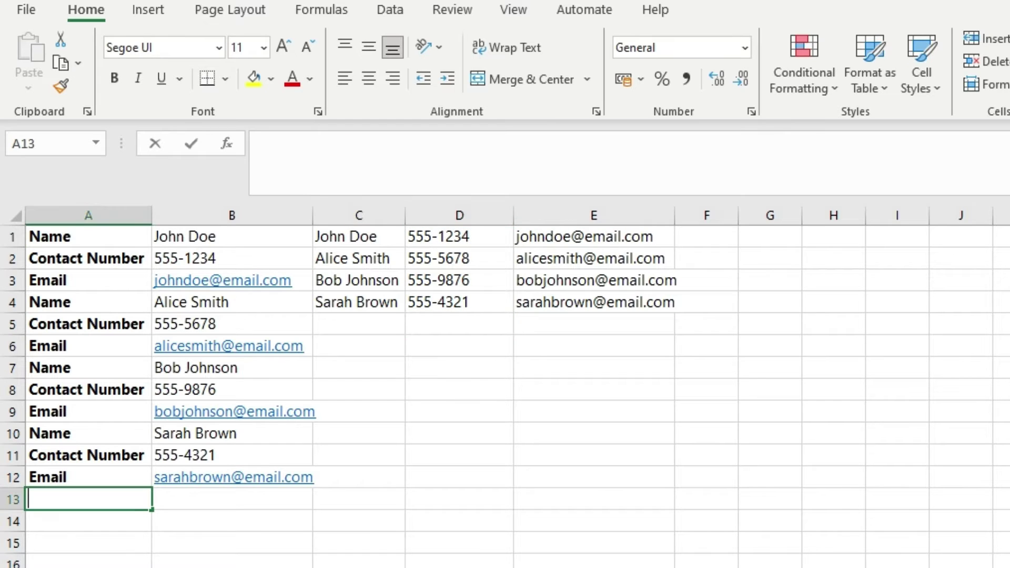
left_click(88, 543)
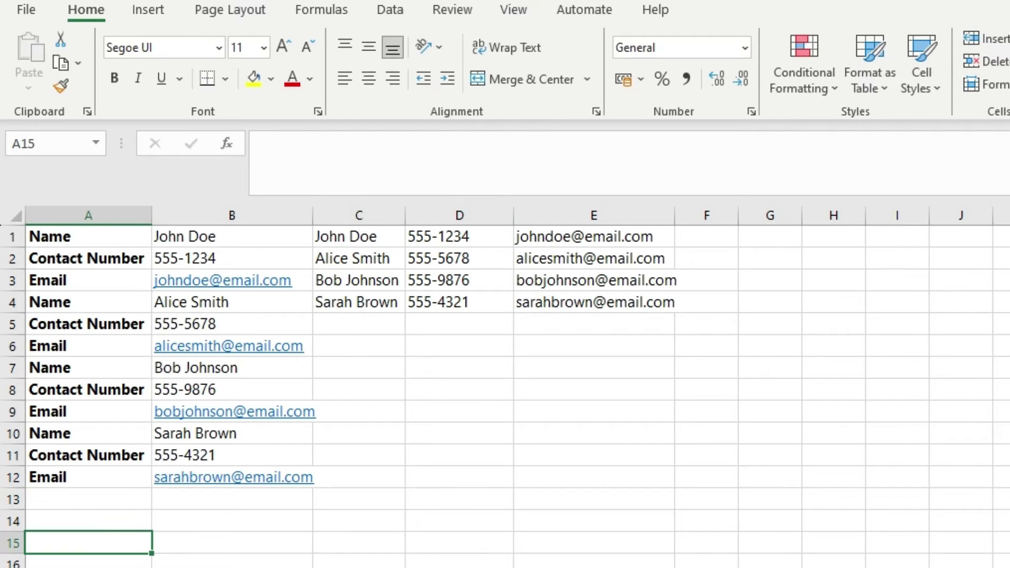
key("Down")
key("Down")
key("Down")
key("Down")
key("Down")
key("Down")
key("Down")
key("Down")
key("Down")
key("Down")
key("Down")
key("Down")
key("Down")
key("Down")
key("Down")
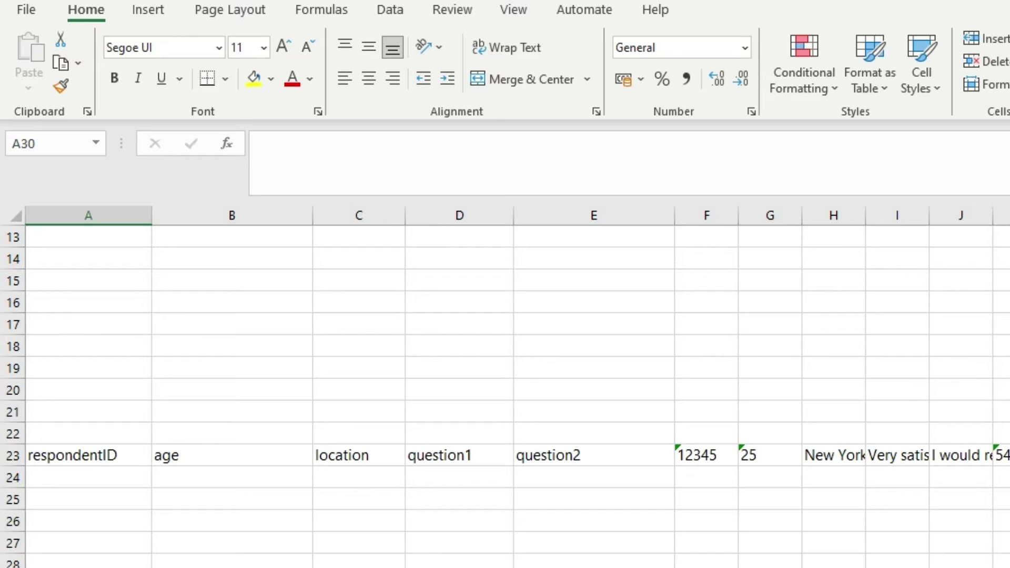
key("ctrl+Up")
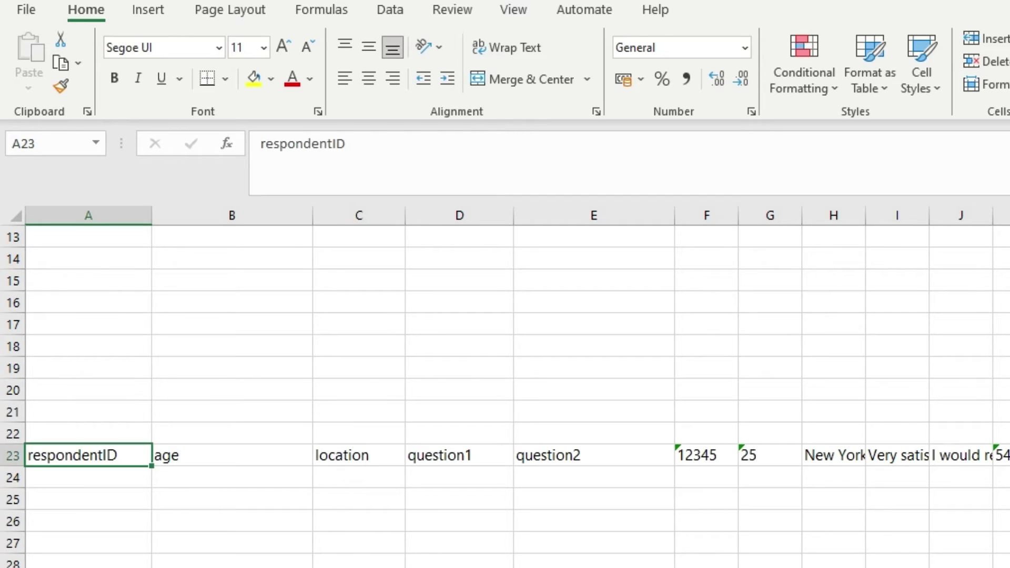
key("Right")
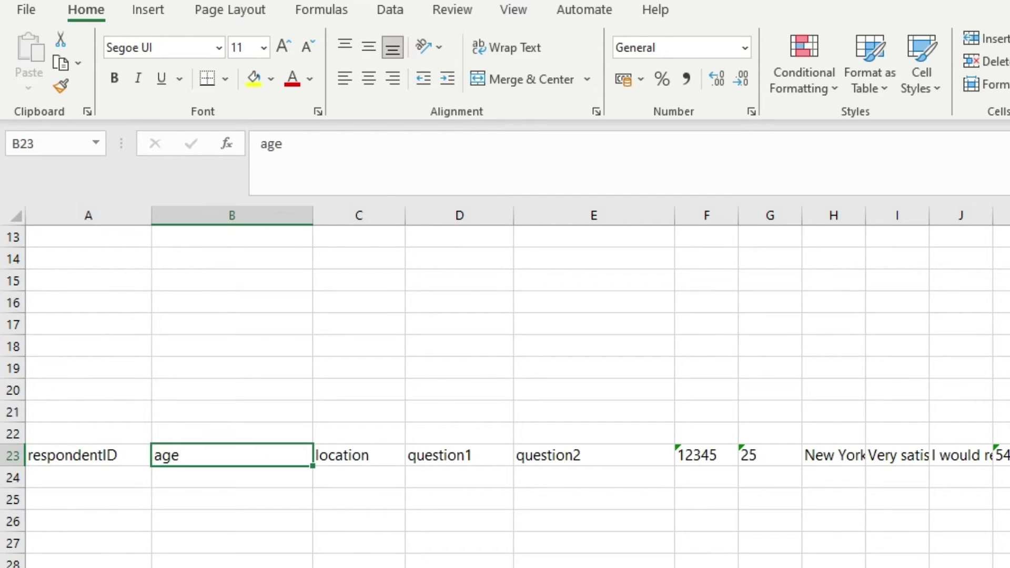
key("Right")
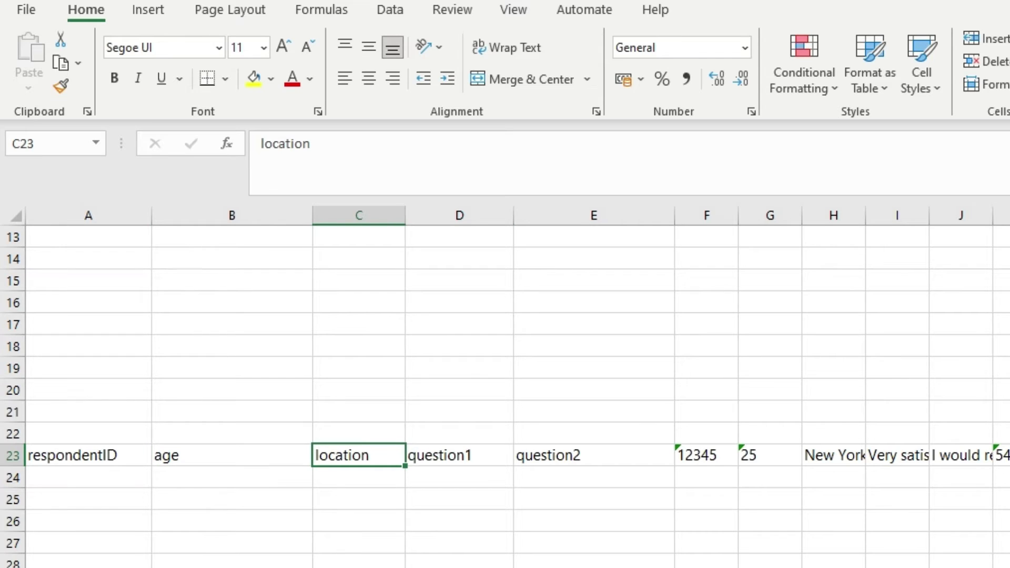
key("Right")
key("Right")
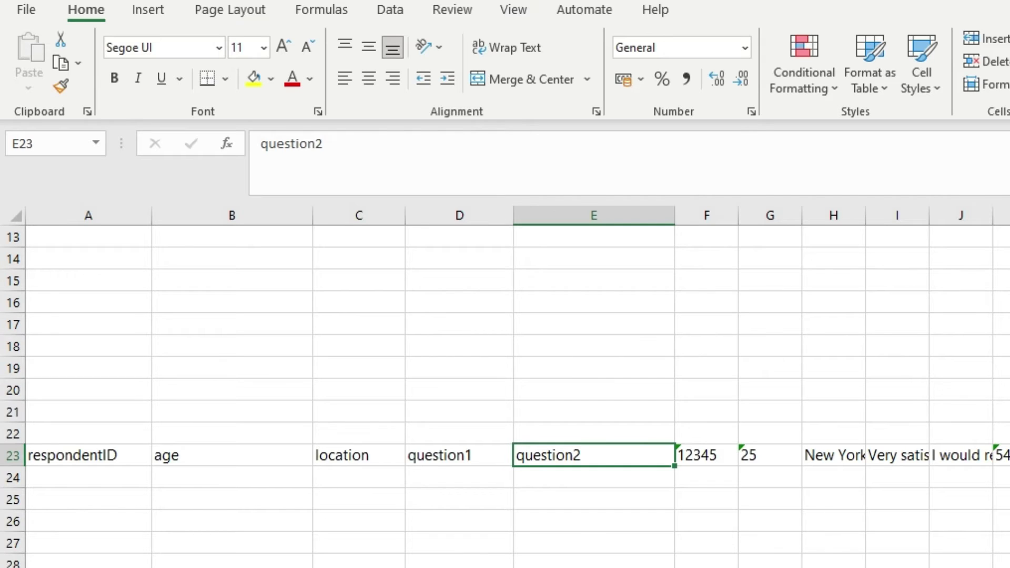
key("Right")
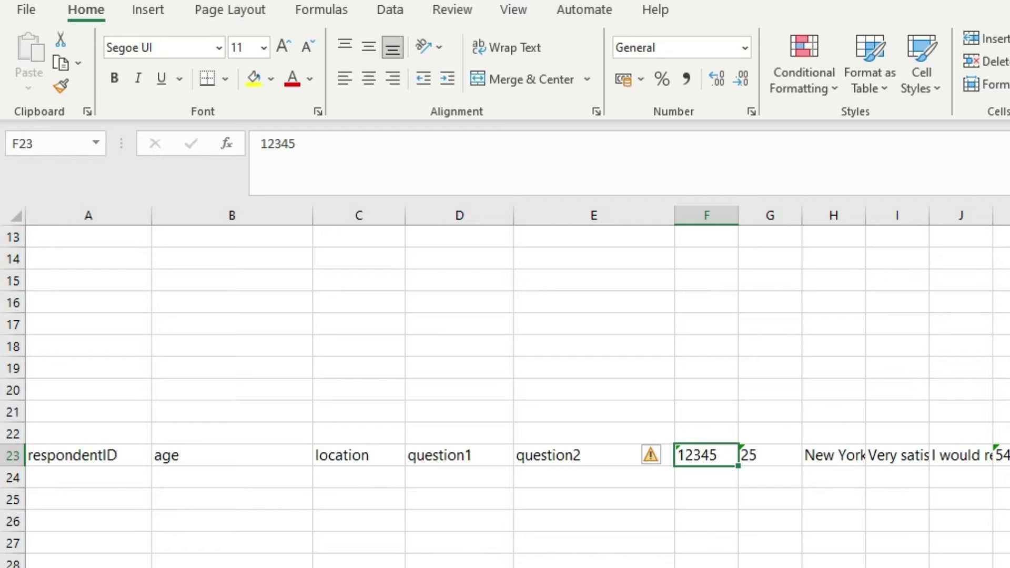
key("Right")
key("Right")
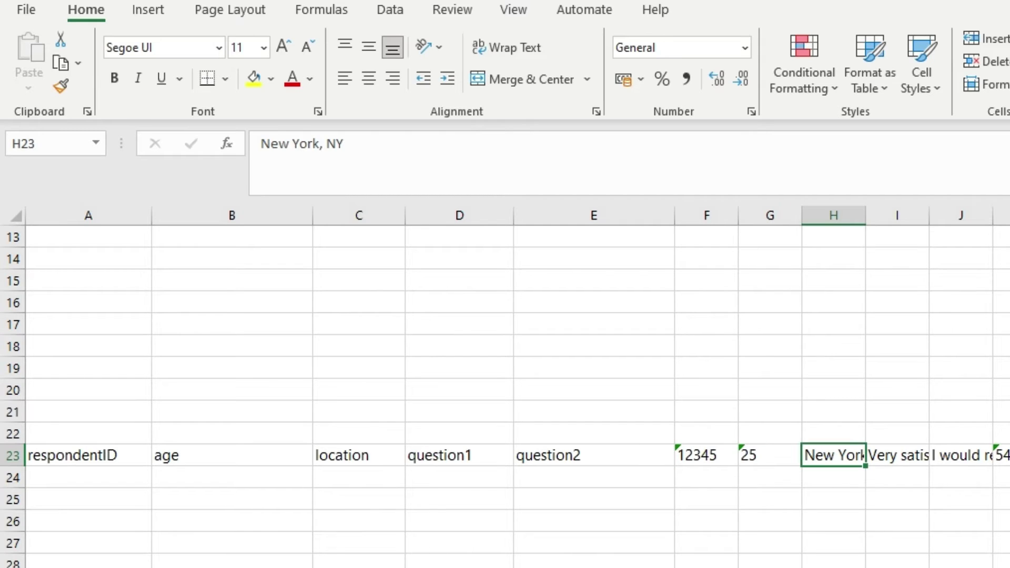
key("Right")
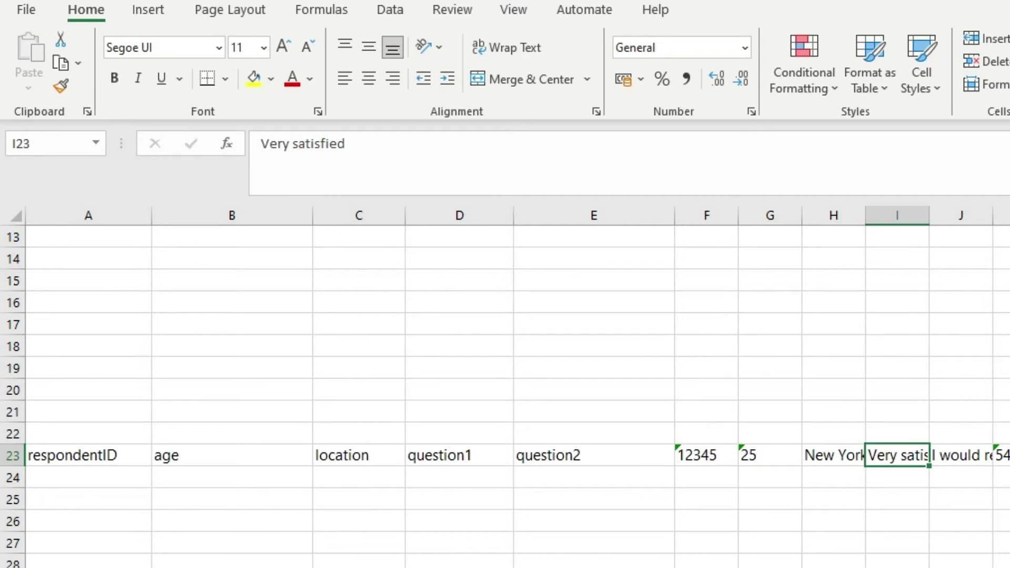
key("Right")
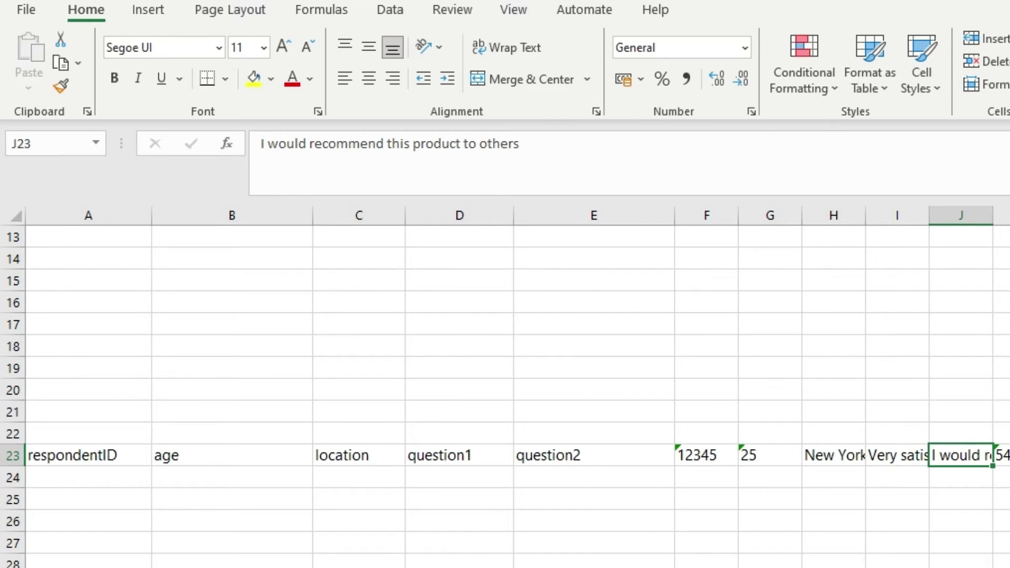
key("Right")
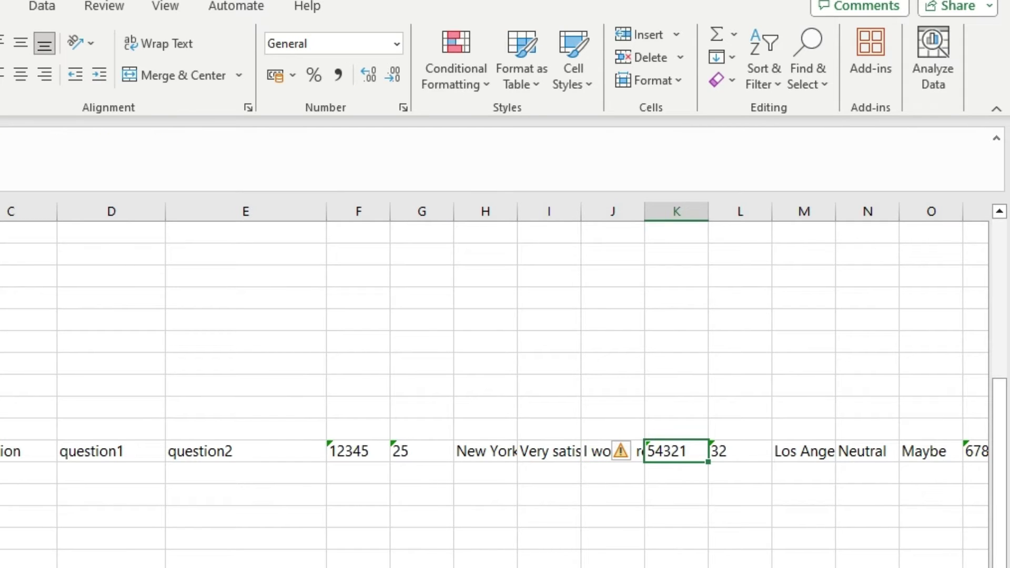
key("Right")
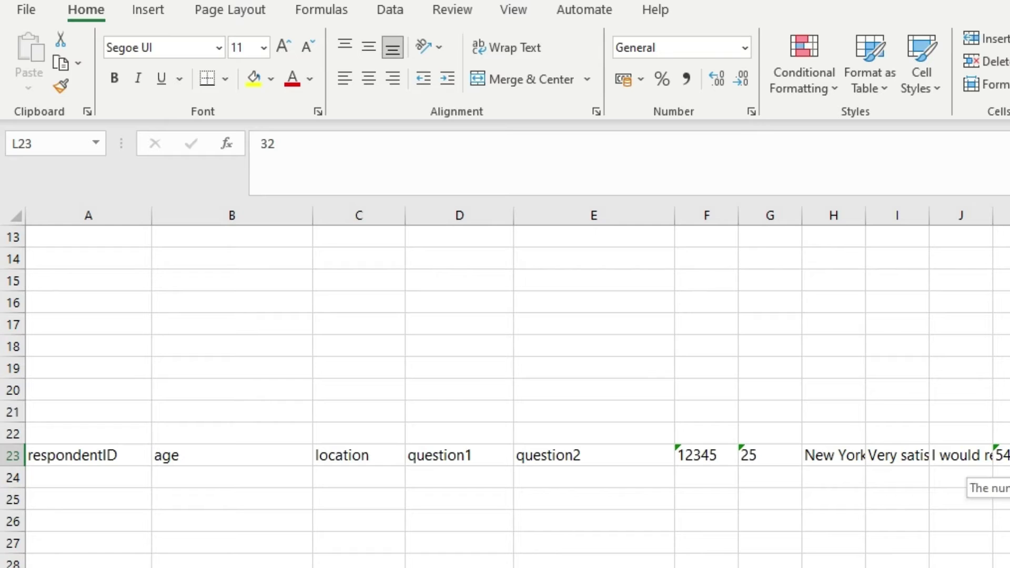
left_click(897, 477)
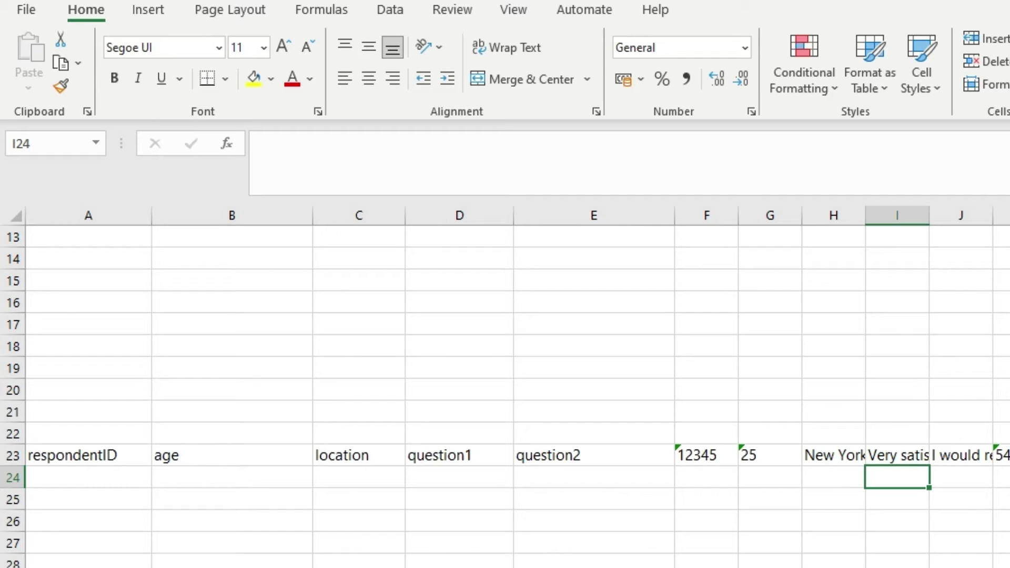
Enter =WRAPROWS(A23:T23,5,"") in cell A24 to wrap the single-row survey data into rows of five values
left_click(88, 499)
key("Down")
key("Down")
key("Down")
key("Down")
key("Down")
key("Down")
key("Down")
key("Down")
key("Down")
key("Down")
key("Down")
key("Down")
key("Down")
key("Down")
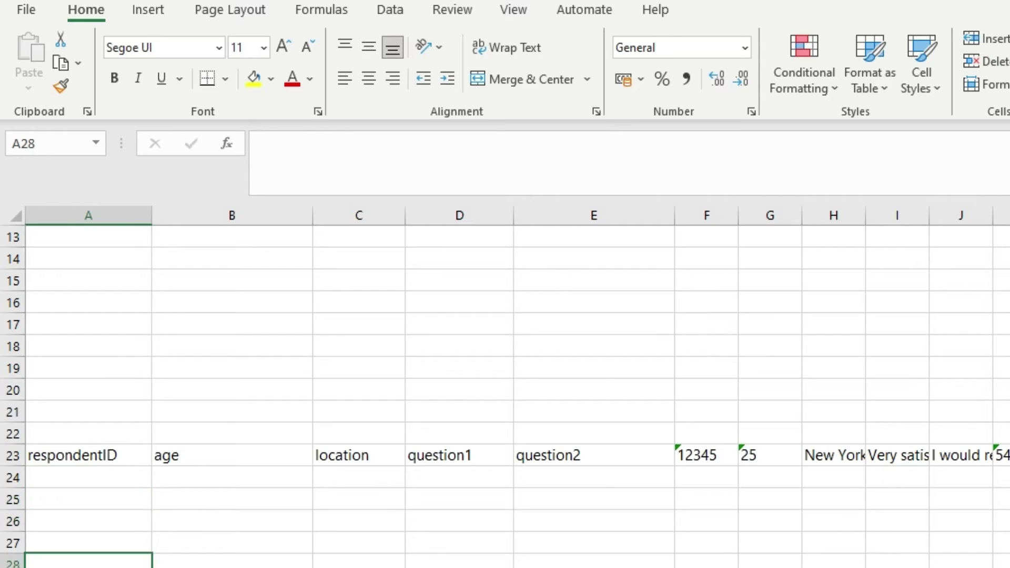
key("Down")
left_click(88, 258)
type("=")
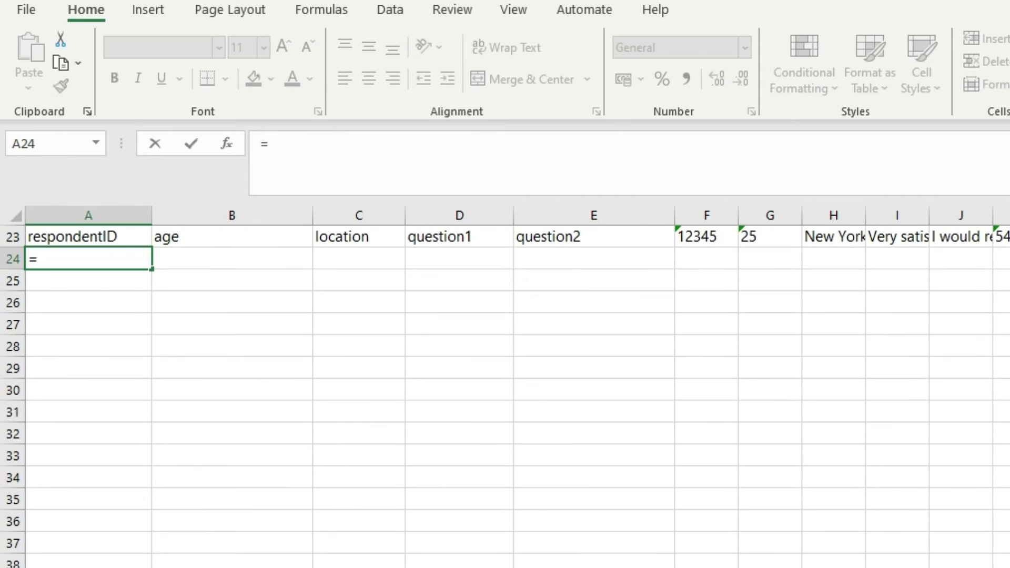
type("wra")
key("Down")
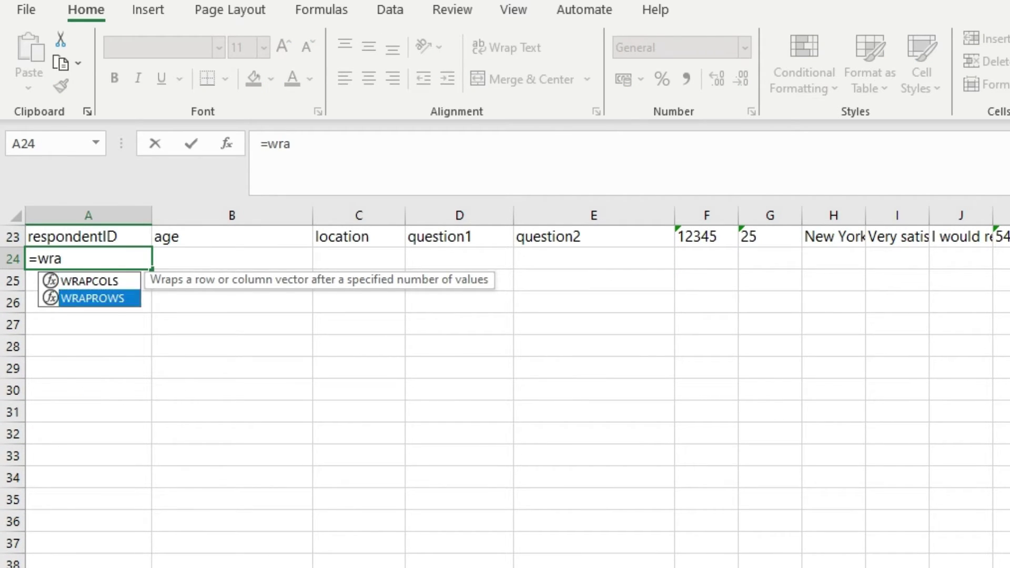
key("Tab")
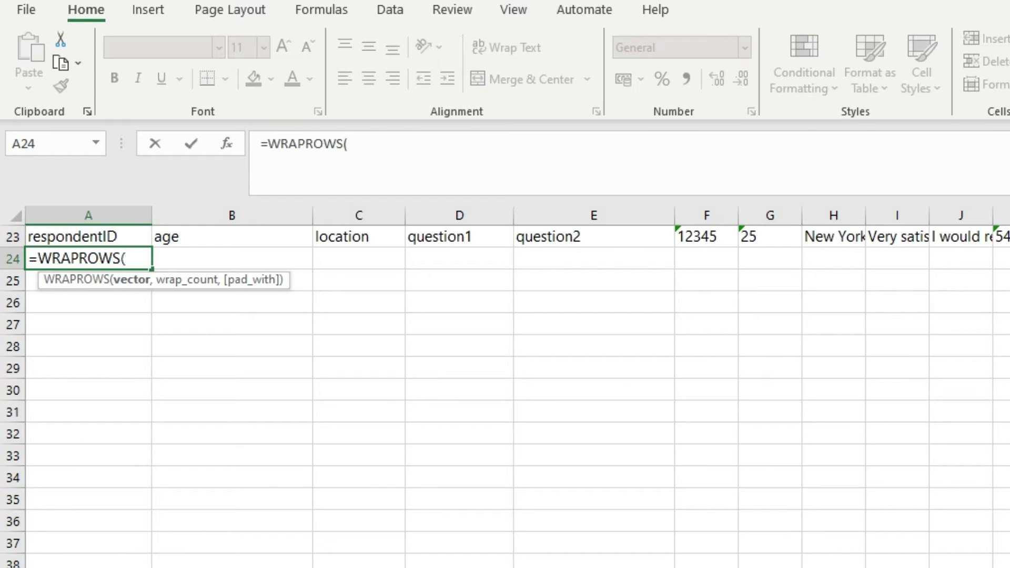
key("Up")
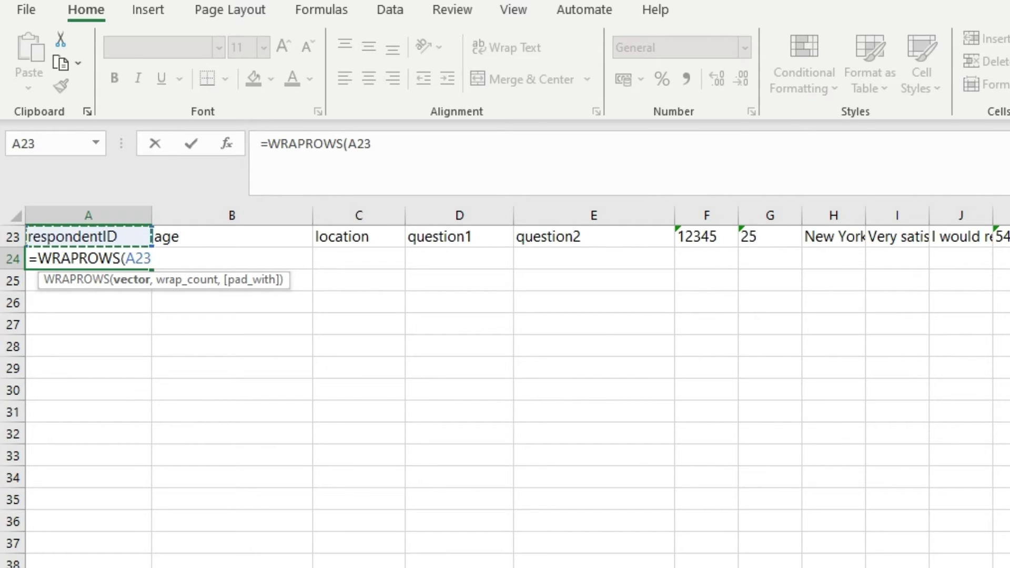
key("ctrl+shift+Right")
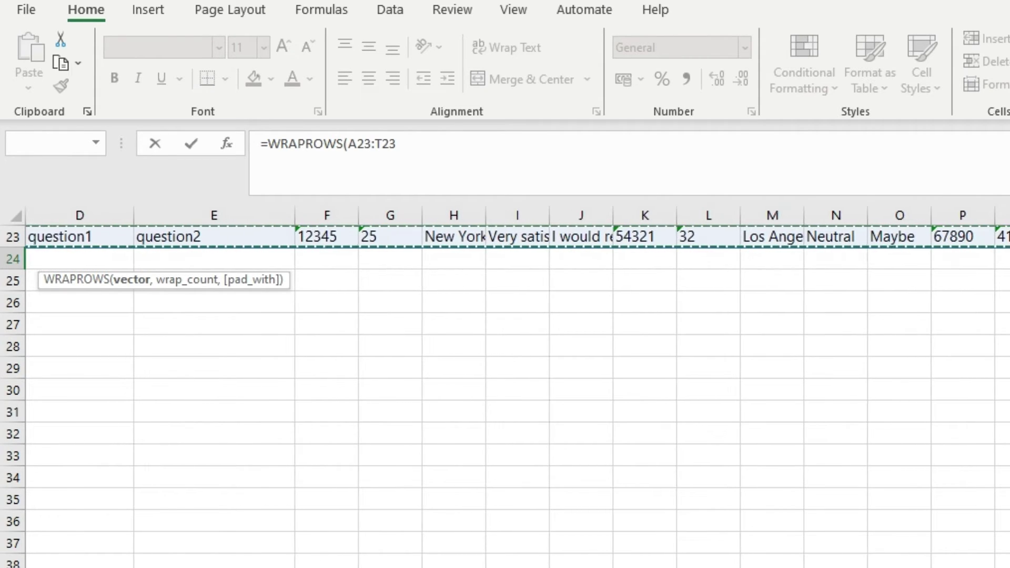
type(",")
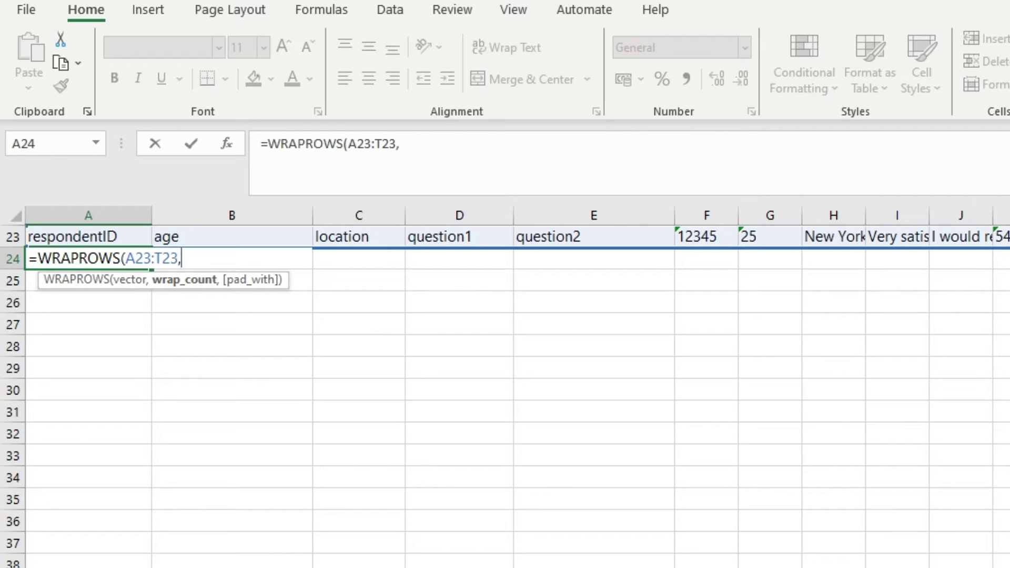
type("5,\"\"")
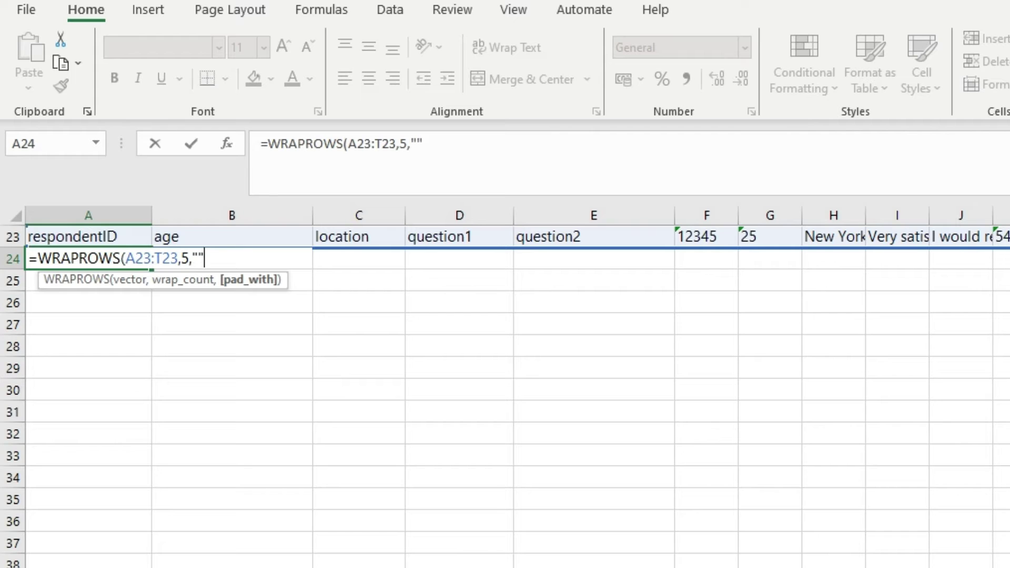
type(")")
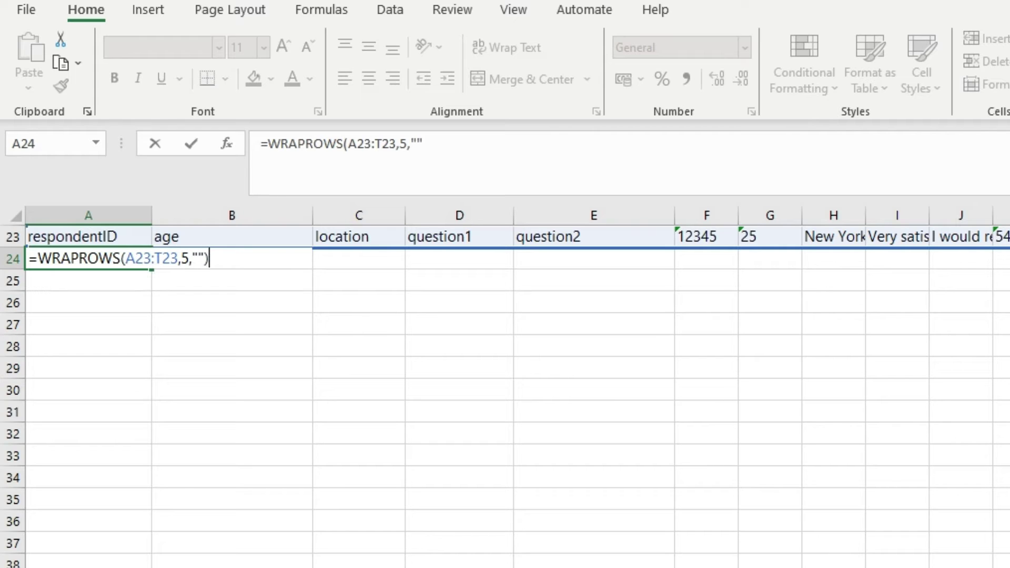
key("Return")
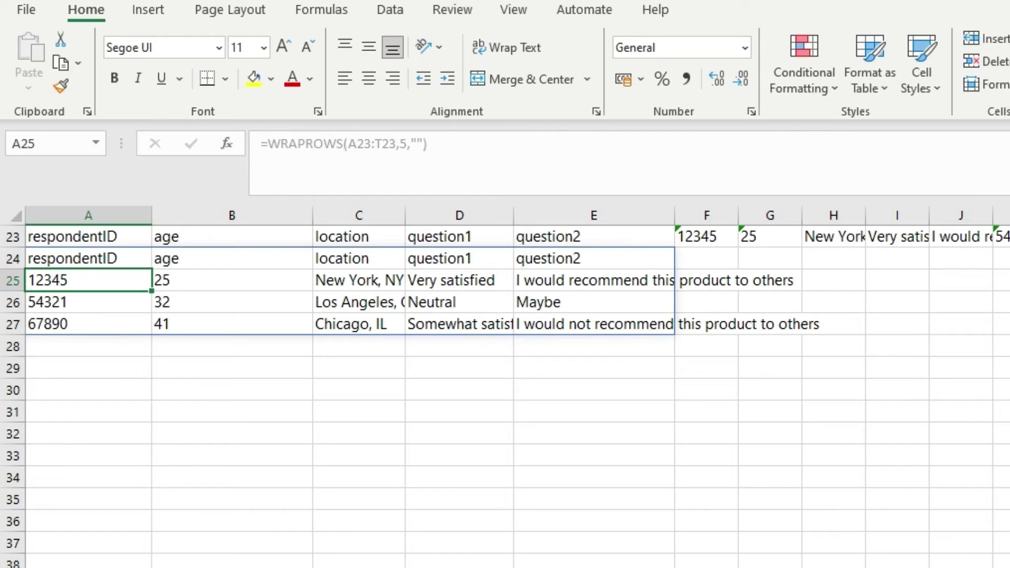
Make the survey table's header row A24:E24 bold
left_click_drag(88, 259, 594, 258)
key("ctrl+b")
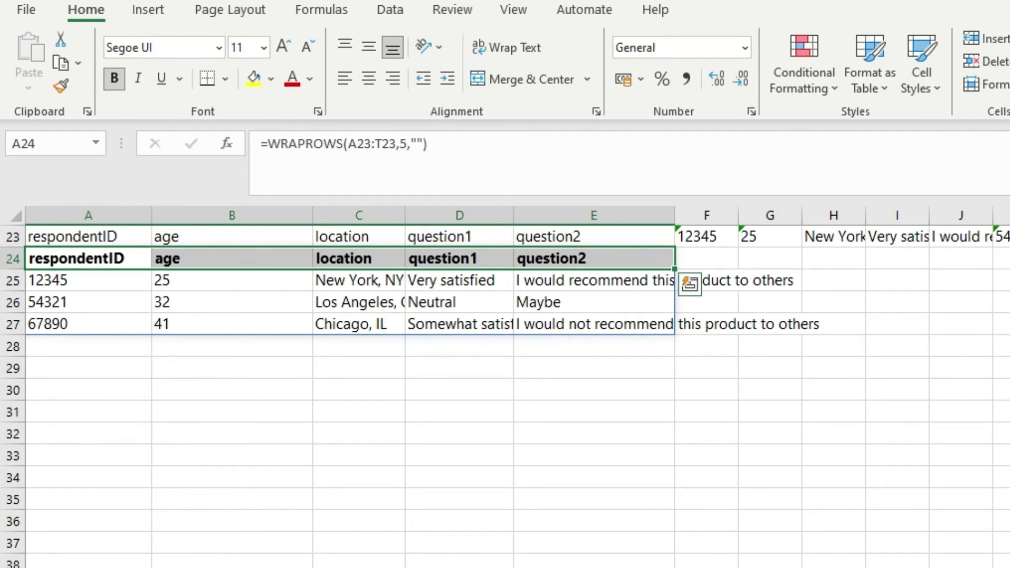
left_click(593, 302)
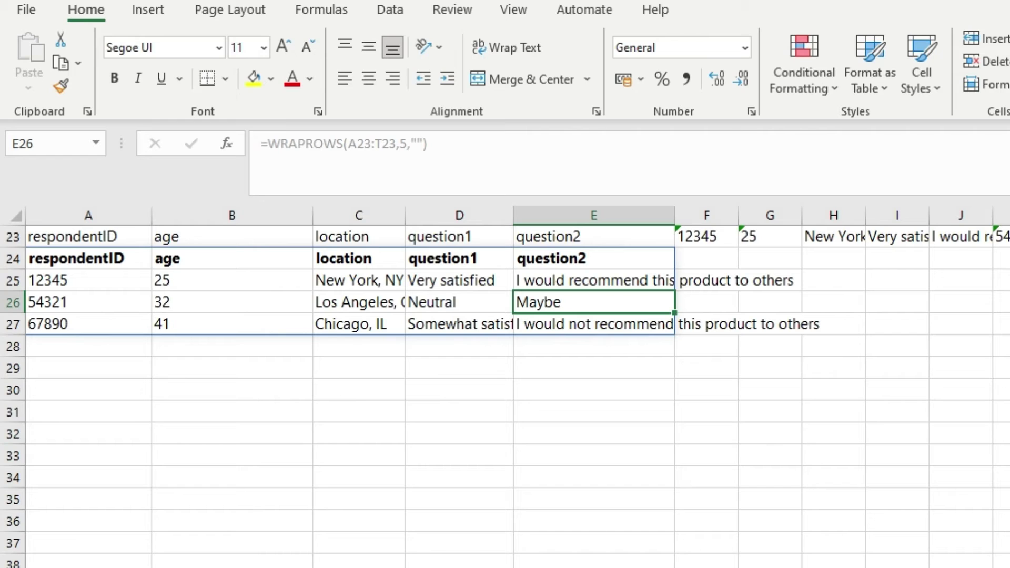
left_click_drag(593, 324, 87, 280)
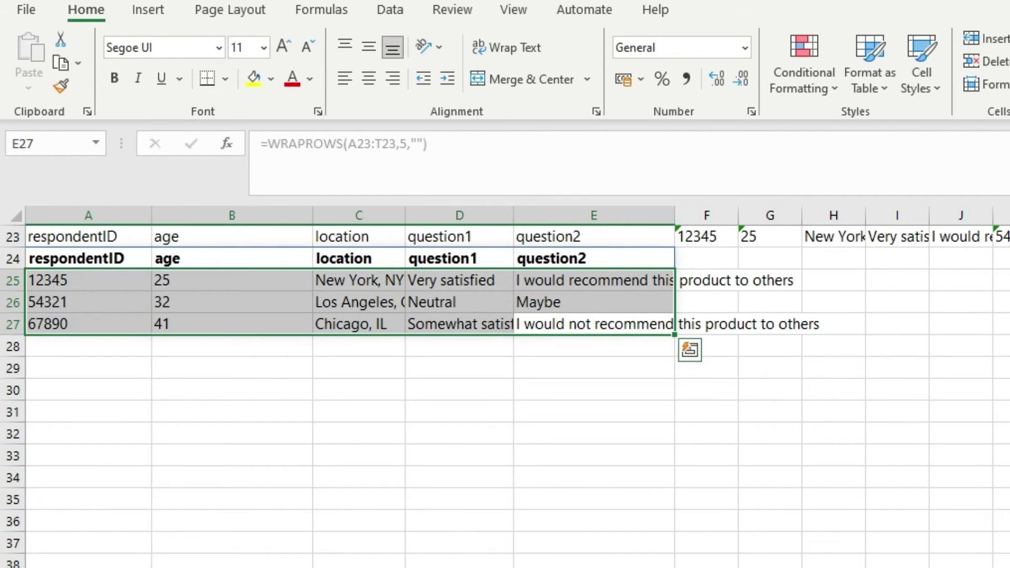
left_click(231, 434)
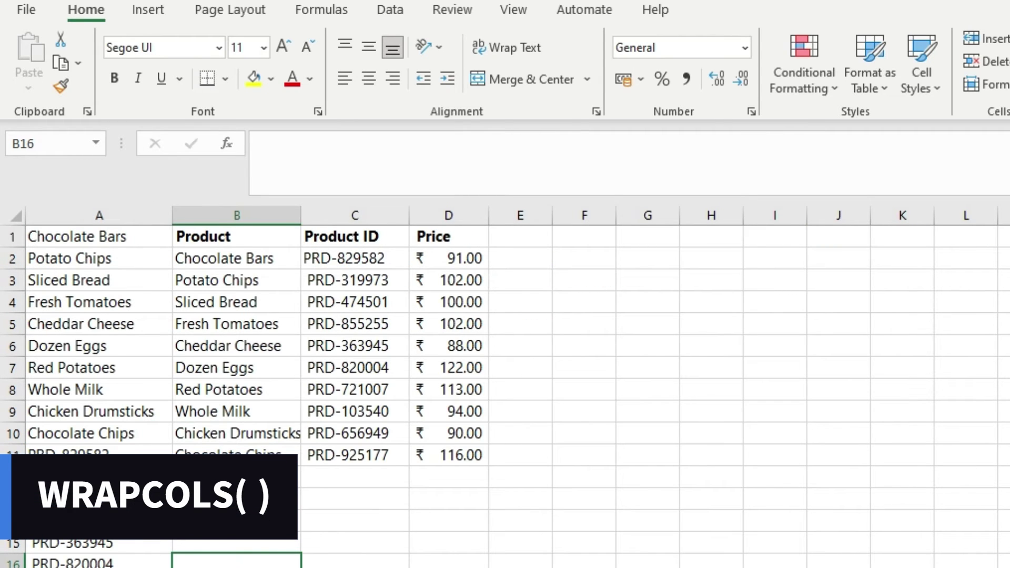
Examine the product names, product IDs and prices stacked in column A alongside the existing product table
left_click(98, 236)
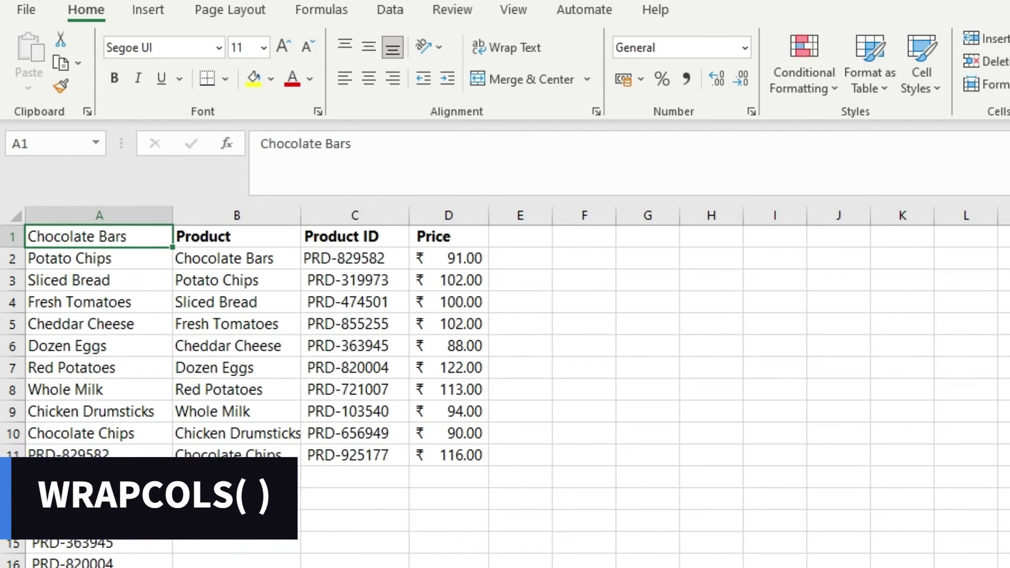
key("shift+Down")
key("shift+Down")
key("shift+Down")
key("shift+Down")
key("shift+Down")
key("shift+Down")
key("shift+Down")
key("shift+Down")
key("shift+Down")
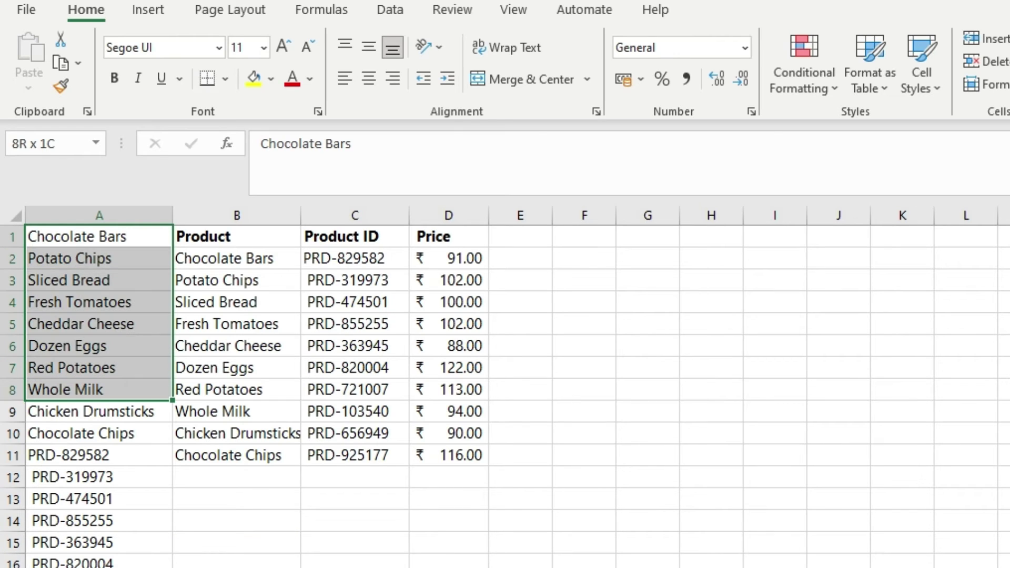
key("shift+Down")
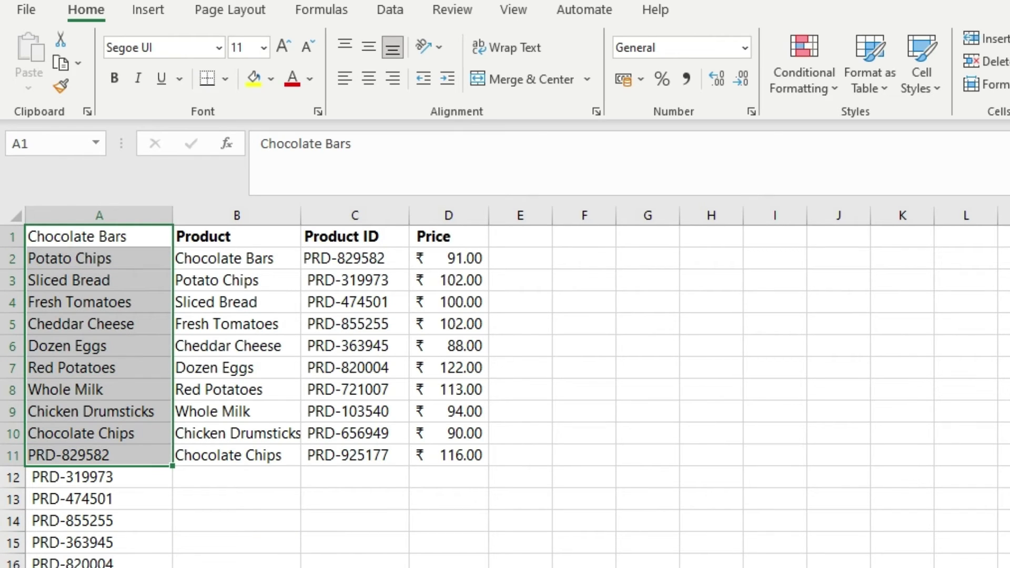
left_click_drag(98, 455, 99, 477)
key("shift+Down")
key("shift+Down")
key("shift+Down")
key("shift+Down")
key("shift+Down")
key("shift+Down")
key("shift+Down")
key("shift+Down")
key("shift+Down")
key("shift+Down")
key("shift+Down")
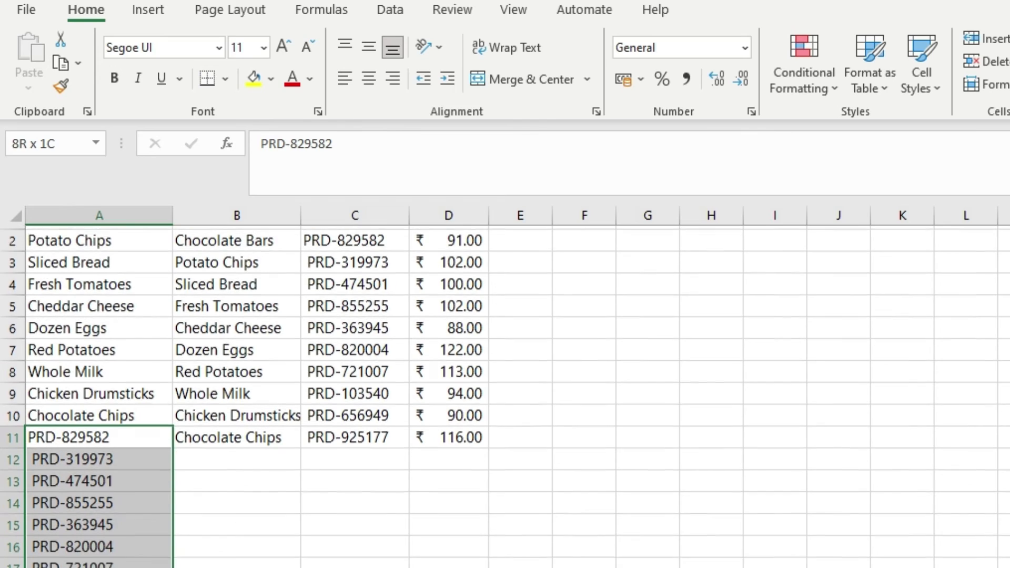
left_click(98, 521)
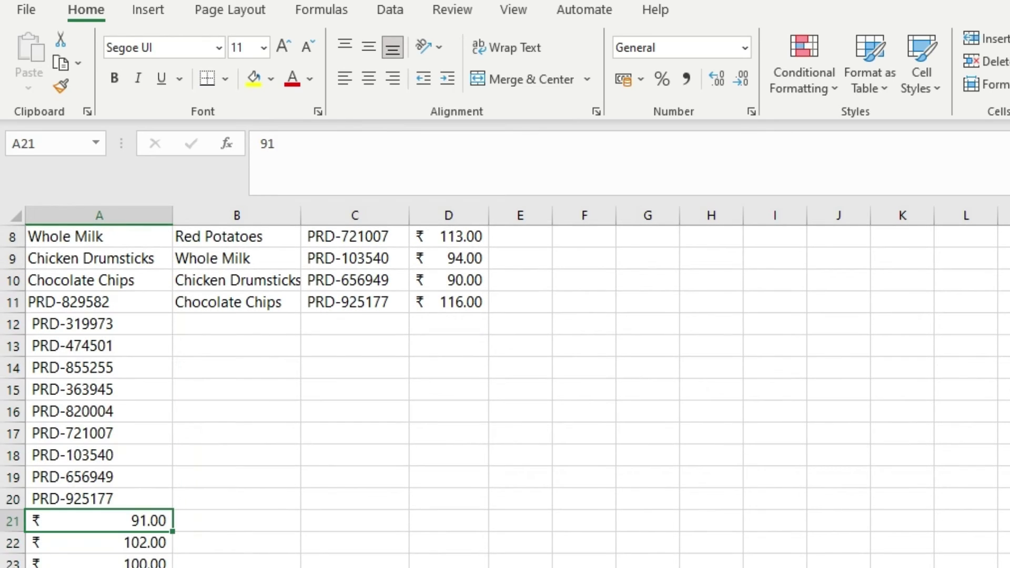
key("shift+Down")
key("shift+Down")
key("shift+Down")
key("shift+Down")
key("shift+Down")
key("shift+Down")
key("shift+Down")
key("shift+Down")
key("shift+Down")
left_click(98, 562)
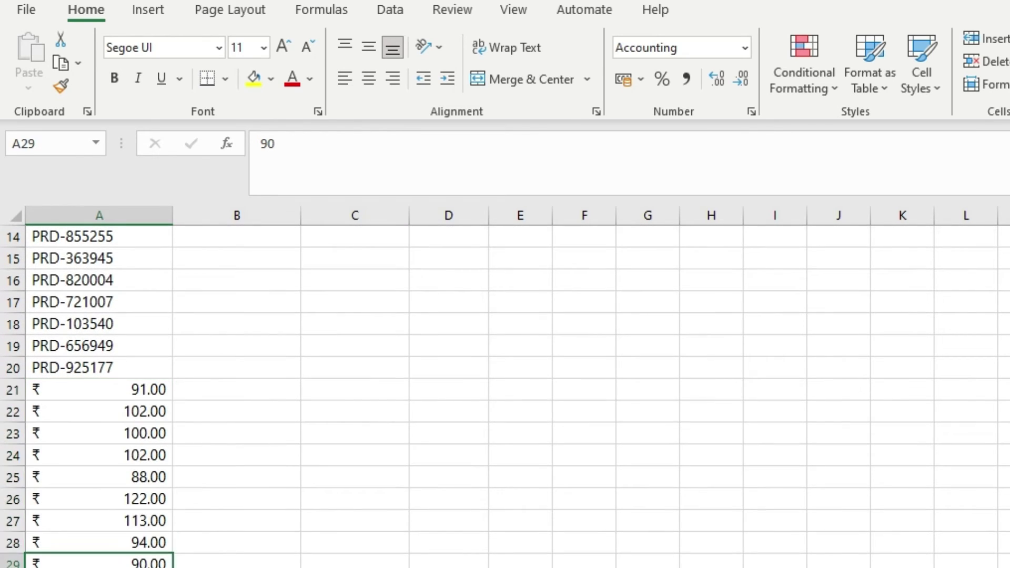
key("Up")
key("Up")
key("Up")
key("Up")
key("Up")
key("Up")
key("Up")
key("Up")
key("Up")
key("Up")
key("Up")
key("Up")
key("Up")
key("Up")
key("Up")
key("Up")
key("Up")
key("Up")
key("Up")
key("Up")
key("Up")
key("Up")
key("Up")
key("Up")
key("Up")
key("Up")
key("Up")
key("Up")
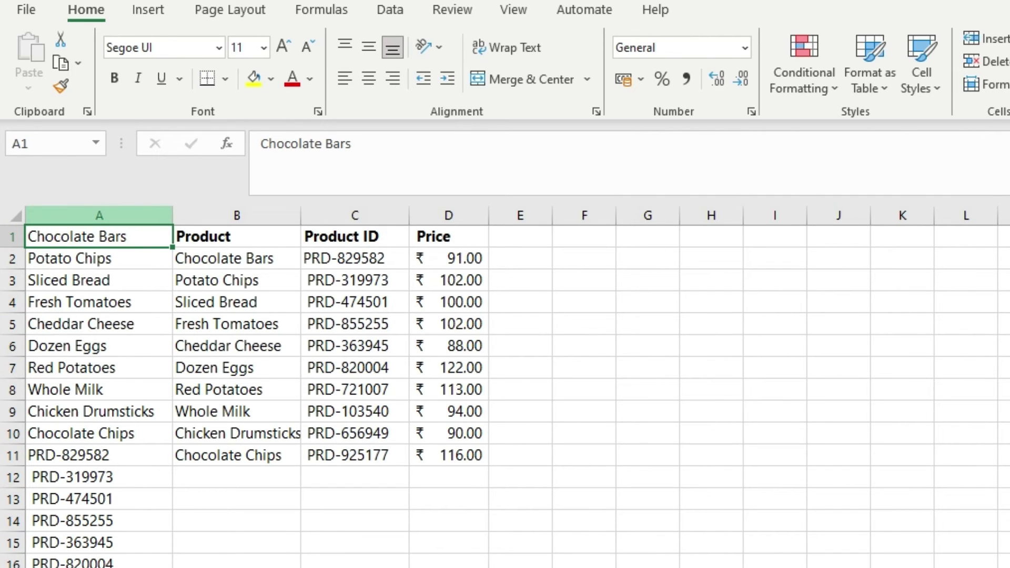
left_click(98, 215)
left_click(99, 259)
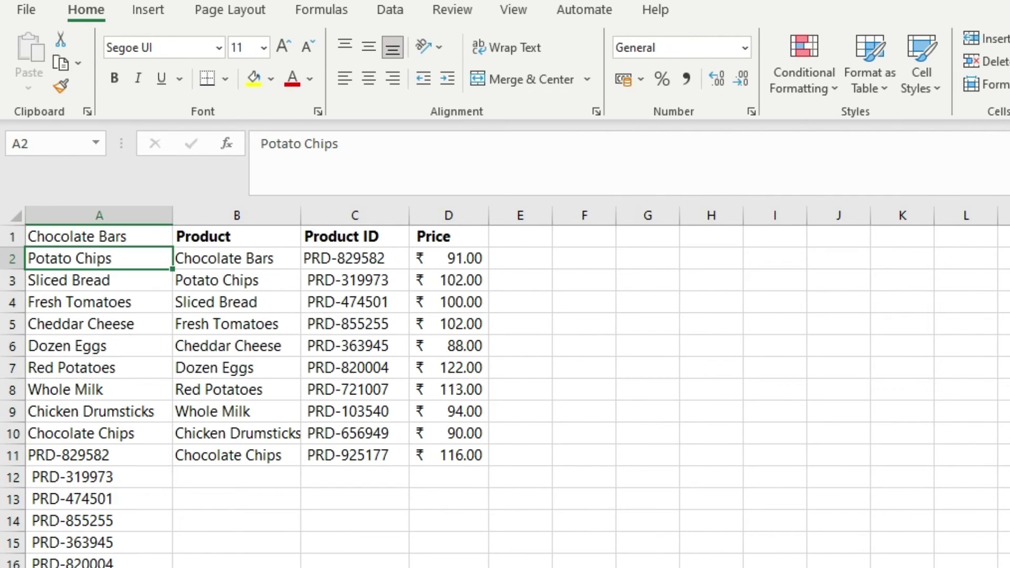
double_click(112, 258)
Clear the contents of the existing product table in B1:D11
left_click_drag(236, 236, 236, 258)
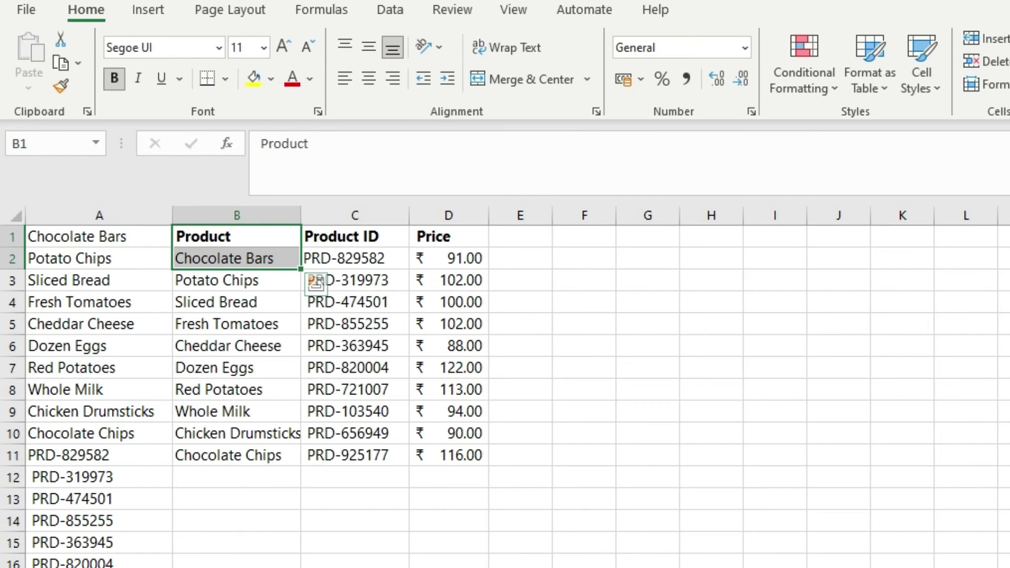
key("Left")
key("Right")
key("shift+Right")
key("shift+Right")
key("shift+Down")
key("shift+Down")
key("shift+Down")
key("shift+Down")
key("shift+Down")
key("shift+Down")
key("shift+Down")
key("shift+Down")
key("shift+Down")
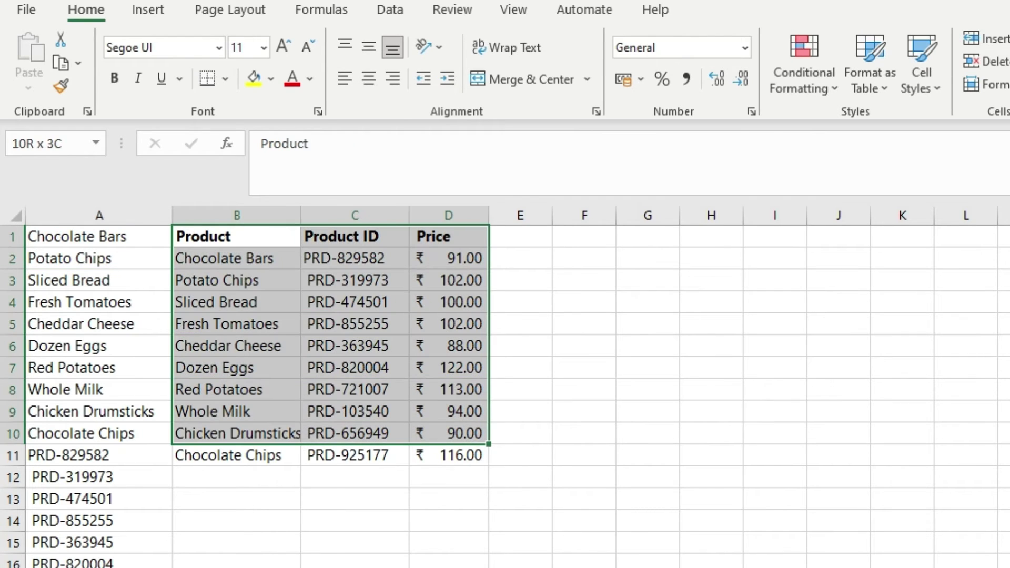
key("shift+Down")
key("Delete")
left_click(236, 368)
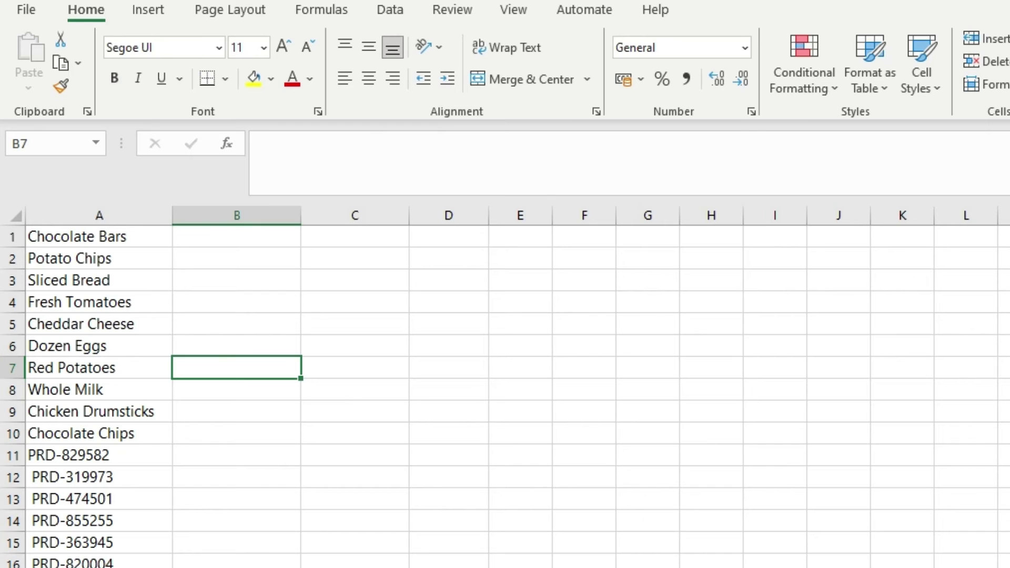
Review the column A blocks one by one: product names in A1:A10, product IDs in A11:A20 and prices from A21 down
left_click(99, 237)
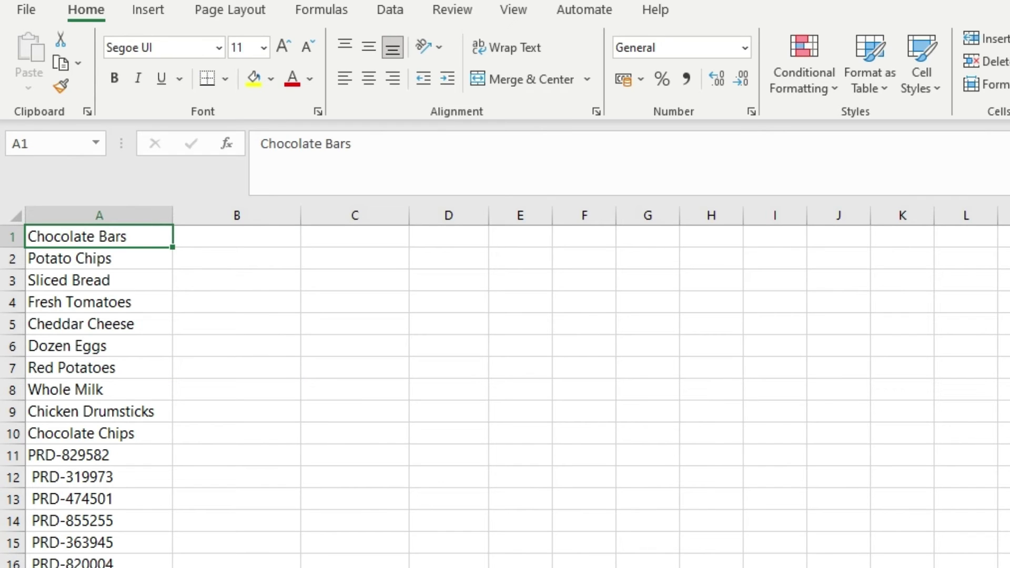
key("shift+Down")
key("shift+Down")
key("shift+Down")
key("shift+Down")
key("shift+Down")
key("shift+Down")
key("shift+Down")
key("shift+Down")
key("shift+Down")
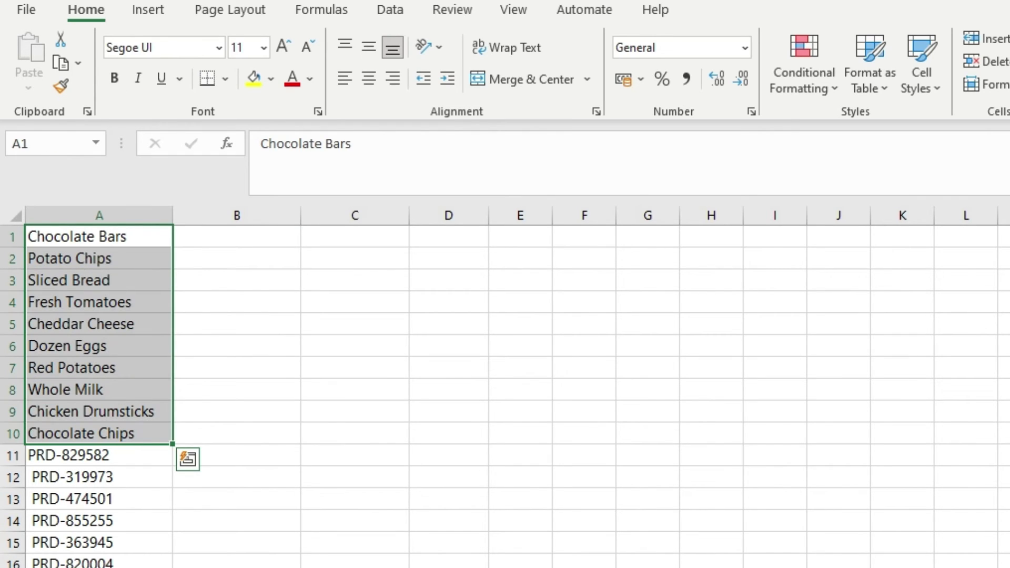
left_click(99, 455)
key("shift+Down")
key("shift+Down")
key("shift+Down")
key("shift+Down")
key("shift+Down")
key("shift+Down")
key("shift+Down")
key("shift+Down")
key("shift+Down")
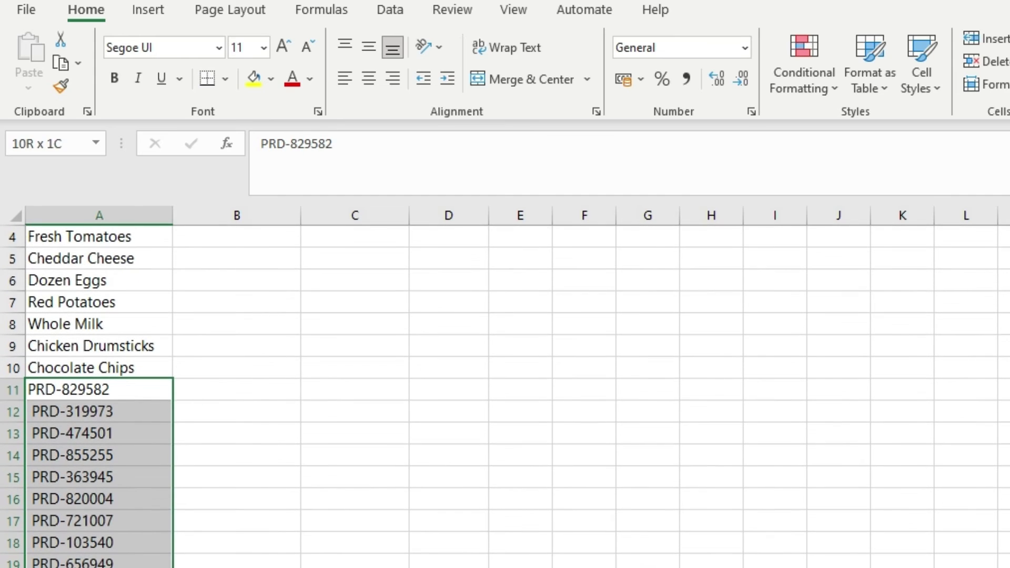
left_click(99, 566)
key("shift+Down")
key("shift+Down")
key("shift+Down")
key("shift+Down")
key("shift+Down")
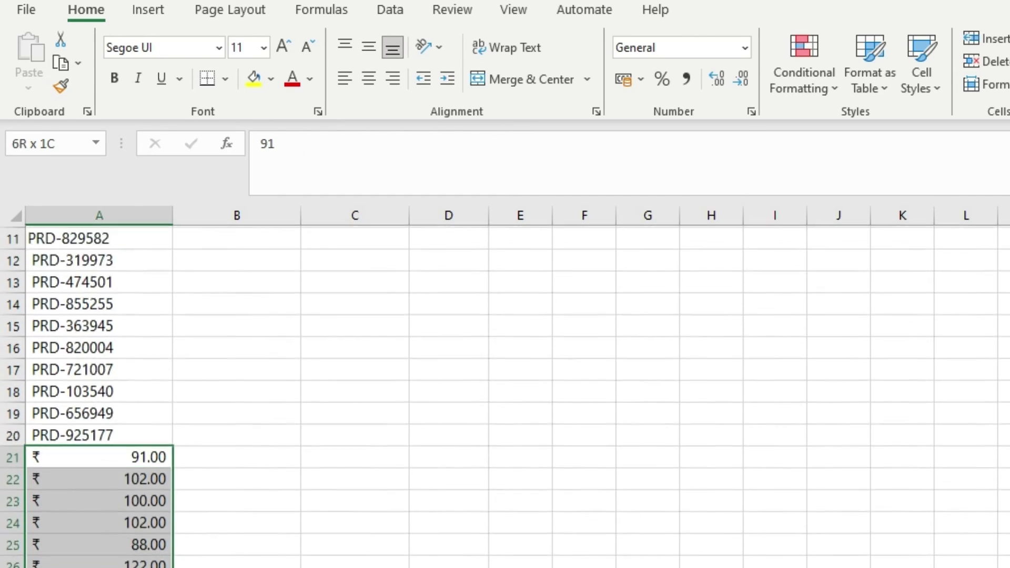
key("shift+Down")
key("shift+Down")
key("shift+Down")
left_click(99, 563)
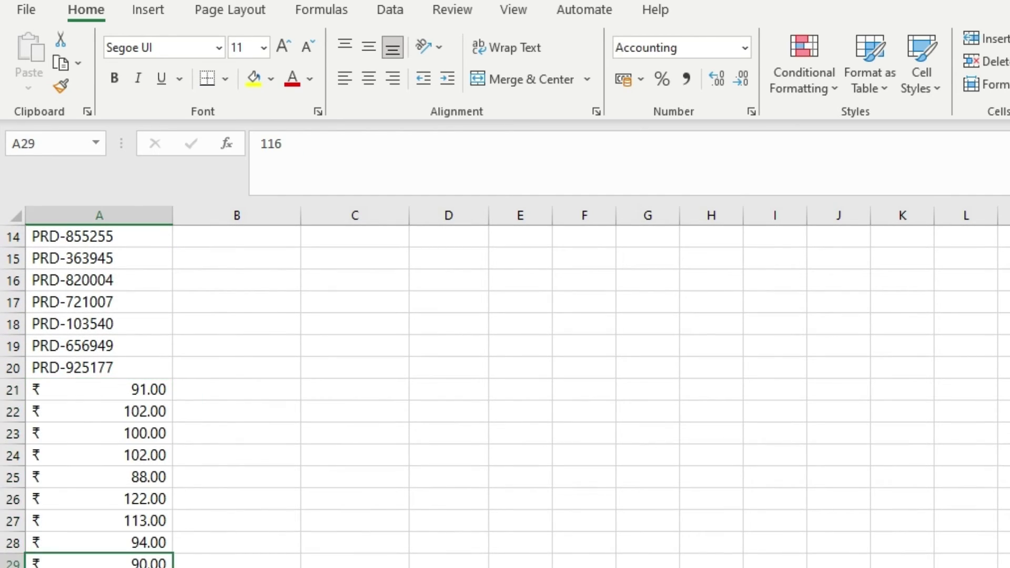
Review column A upward from the prices through the product IDs to the first product name in A1
key("Up")
key("Up")
key("Up")
key("Up")
key("Up")
key("Up")
key("Up")
key("Up")
key("Up")
key("Up")
key("Up")
key("Up")
key("Up")
key("Up")
key("Up")
key("Up")
key("Up")
key("Up")
key("Up")
key("Up")
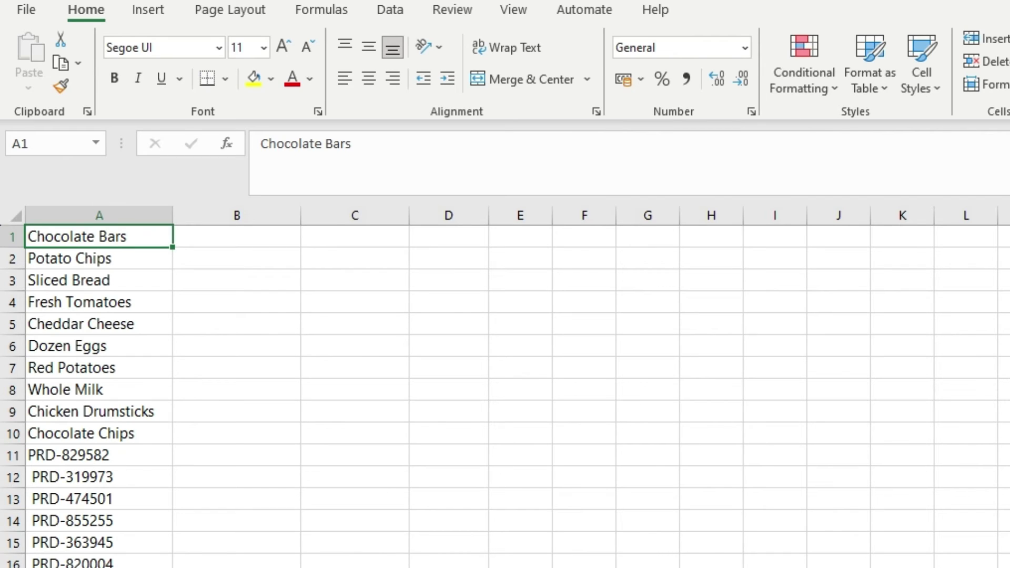
Examine how the product names in A1:A10 pair with the product IDs from A11 and the prices from A21, ending at A1
left_click(99, 456)
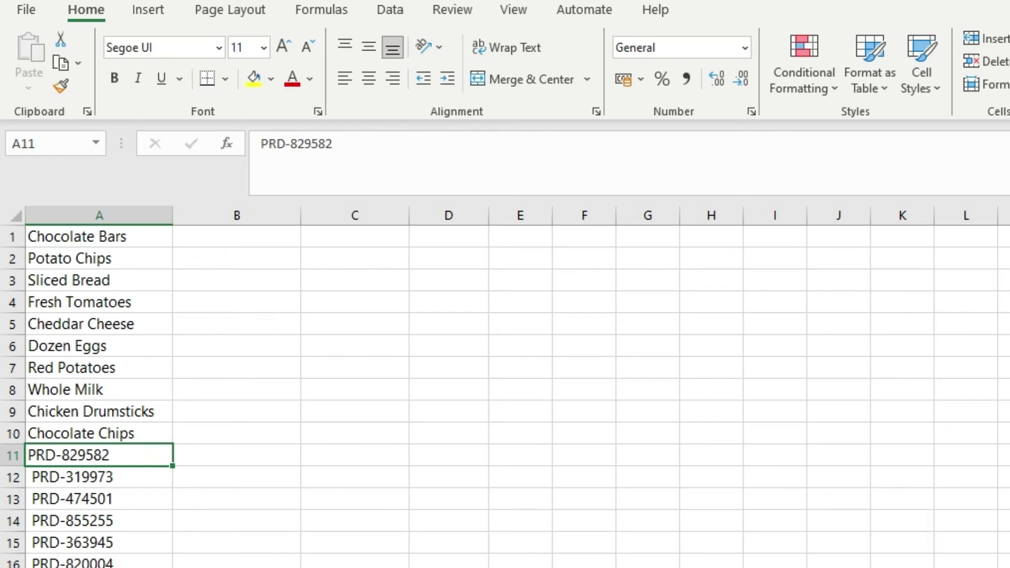
left_click(99, 258)
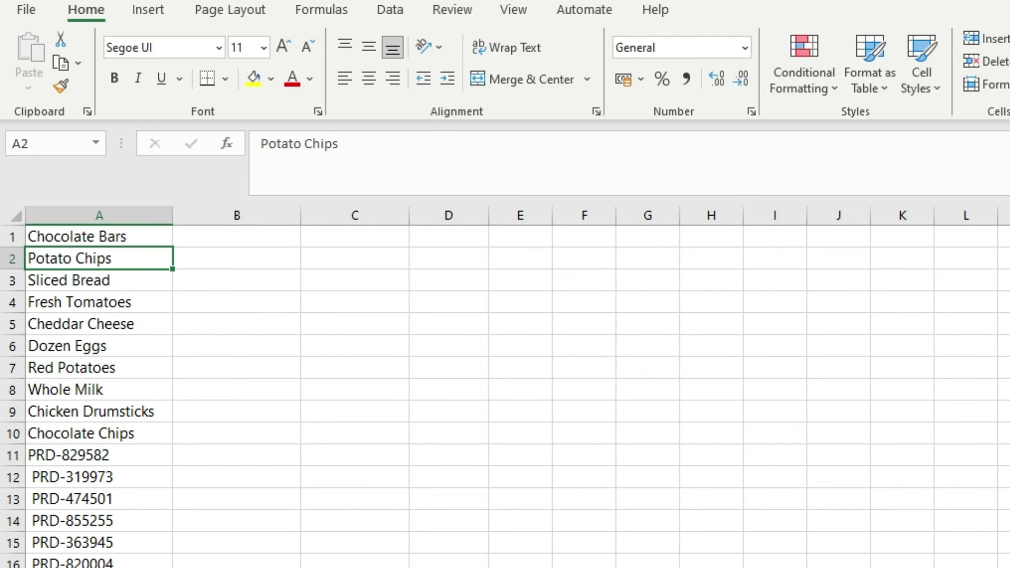
left_click(99, 477)
key("Down")
key("Down")
key("Down")
key("Down")
key("Down")
key("Down")
key("Down")
key("Down")
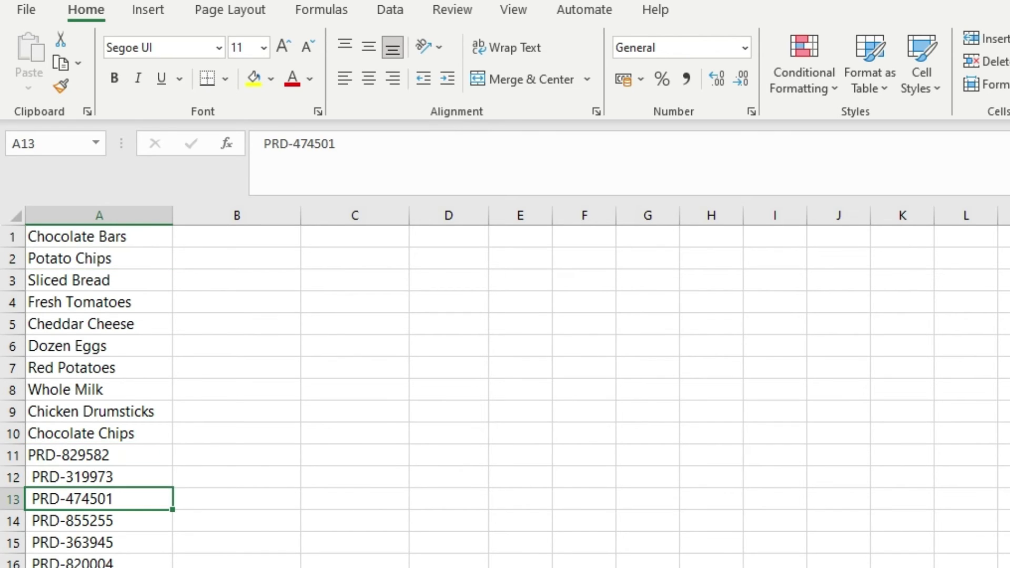
key("Down")
key("Down")
key("Down")
key("Down")
key("Down")
key("Down")
key("Down")
key("Down")
key("Down")
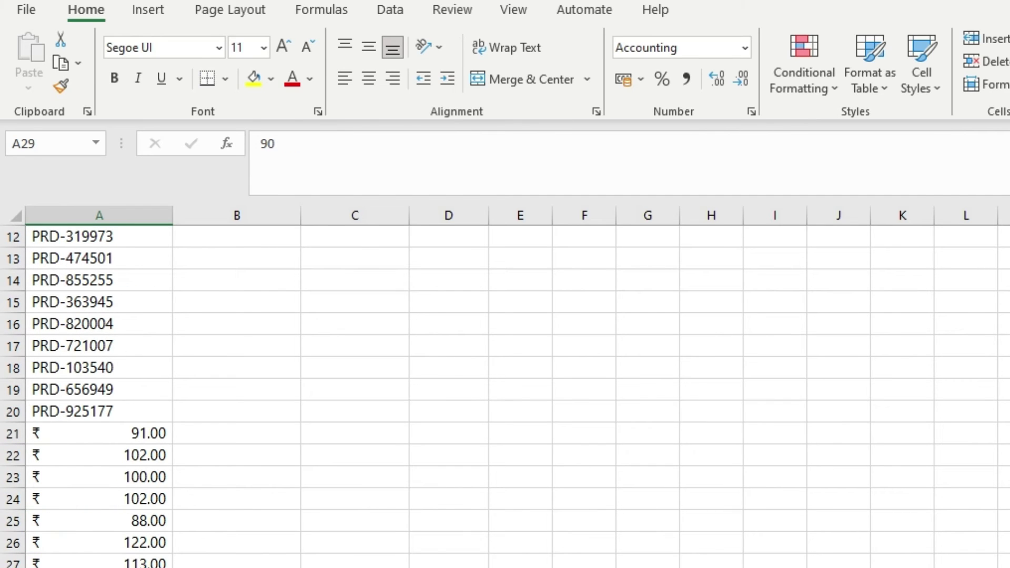
key("Up")
key("Up")
key("Up")
key("Up")
key("Up")
key("Up")
key("Up")
key("Up")
key("Up")
key("Up")
key("Up")
key("Up")
key("Up")
key("Up")
key("Up")
key("Up")
key("Up")
key("Up")
key("Up")
key("Up")
key("Up")
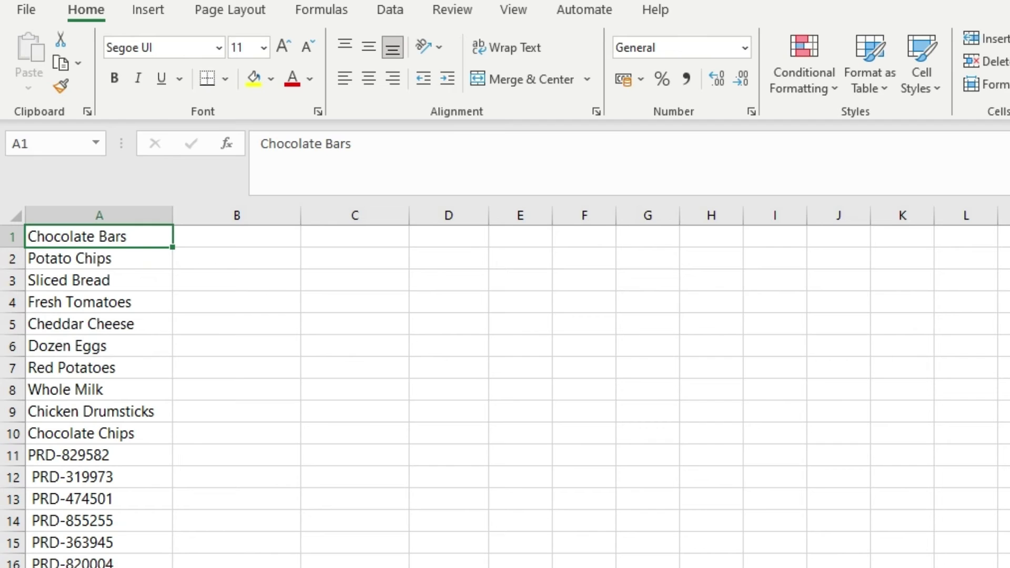
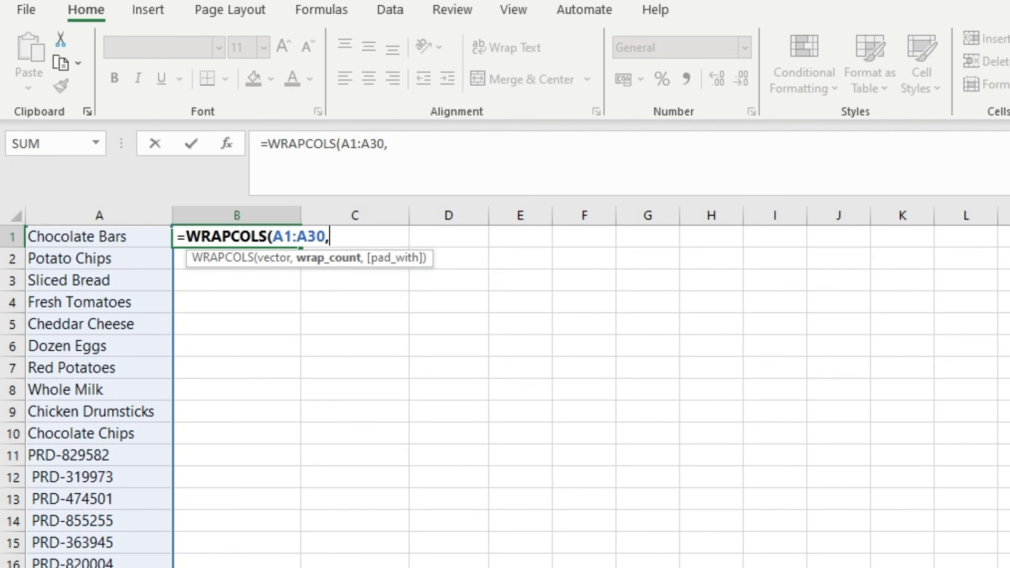
Complete the WRAPCOLS formula in B1 for A1:A30 with a wrap count of 10 and an empty string ("") as padding
type("10,")
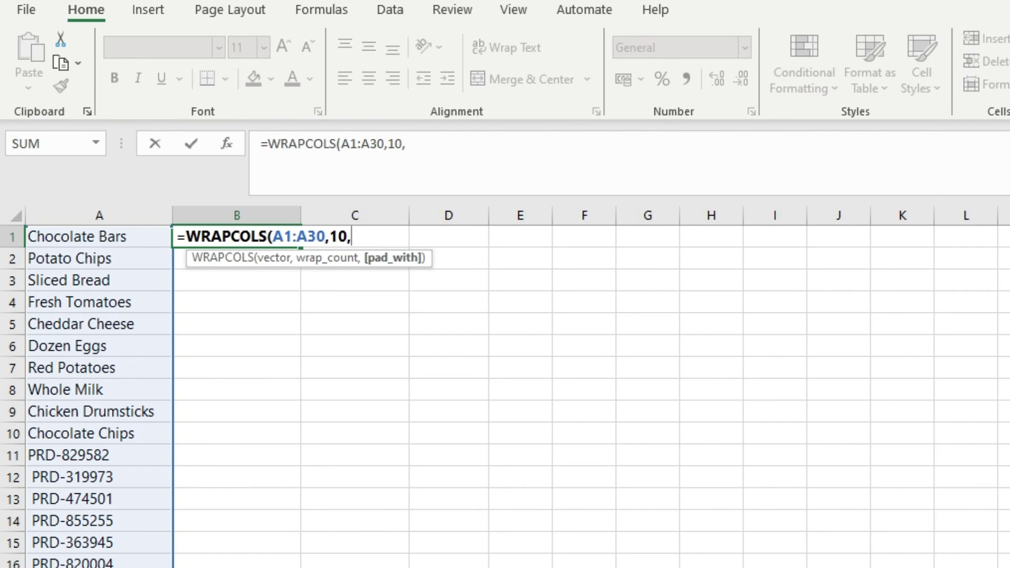
type("\"\"")
type(")")
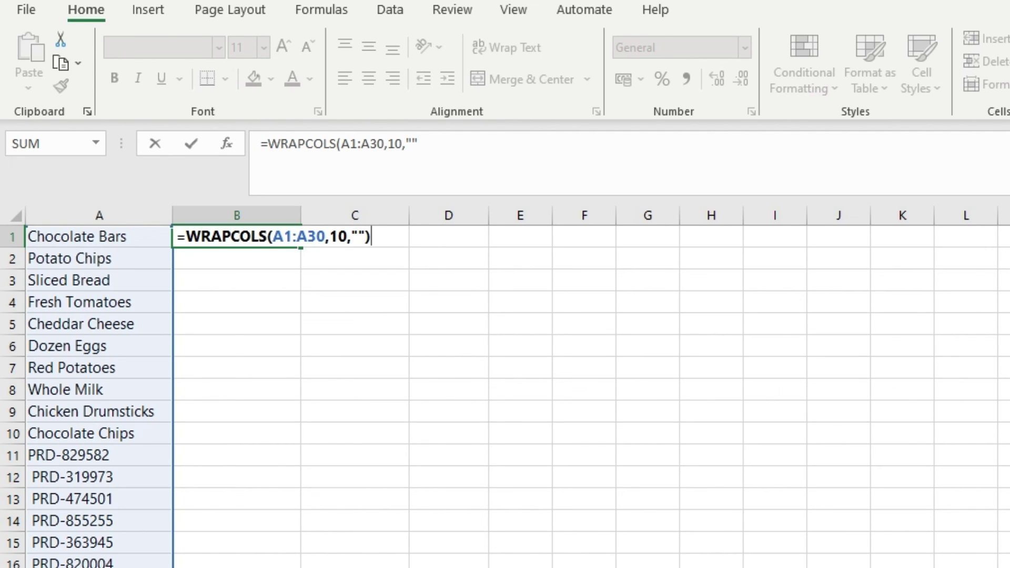
key("Return")
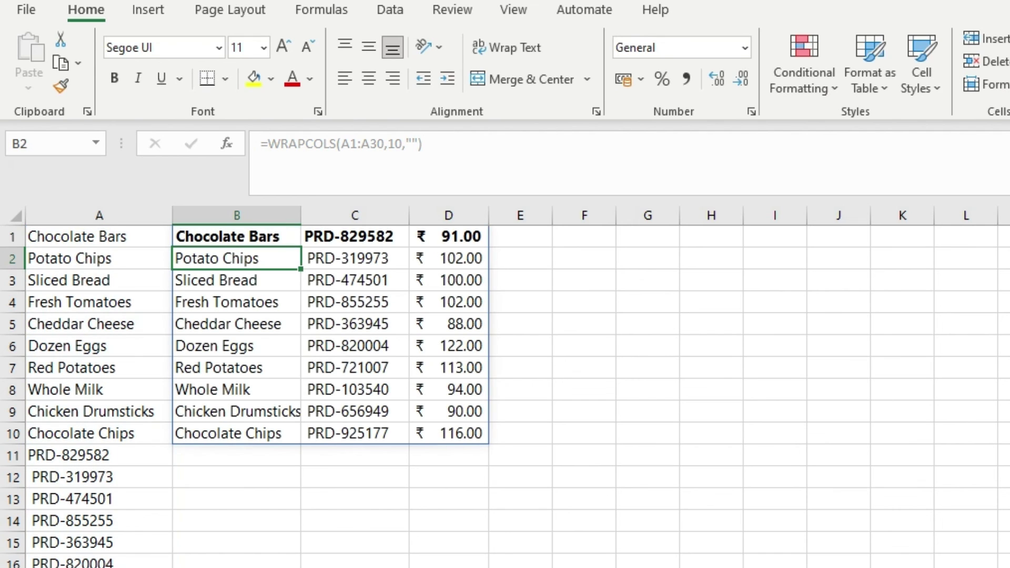